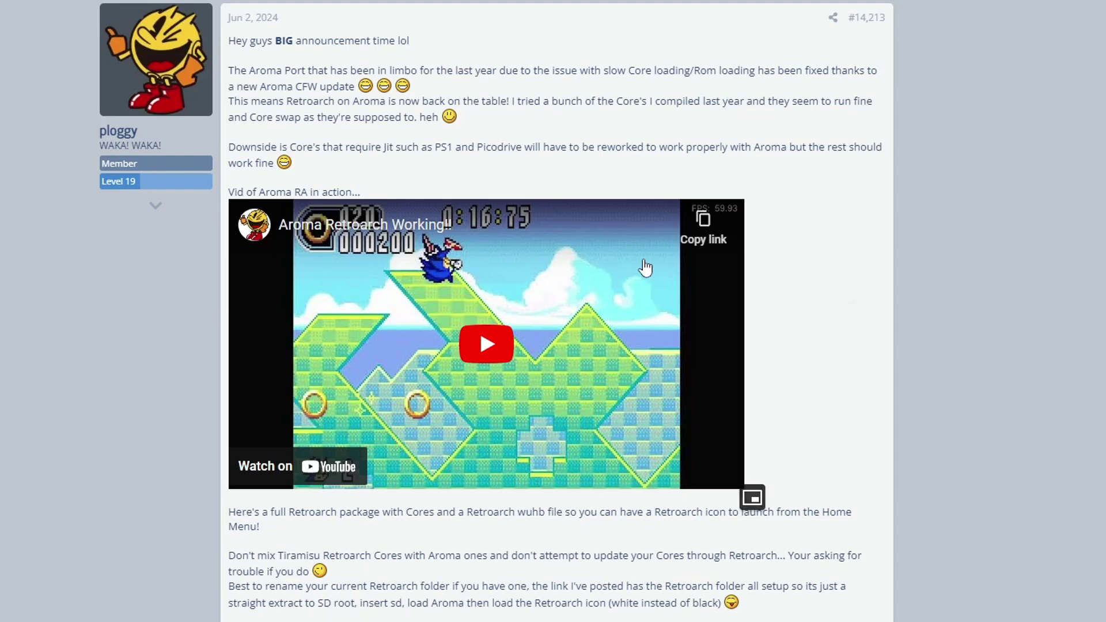
# - Preview the embedded Aroma Retroarch video, skip ahead to about 0:58 and pause it
pyautogui.click(507, 348)
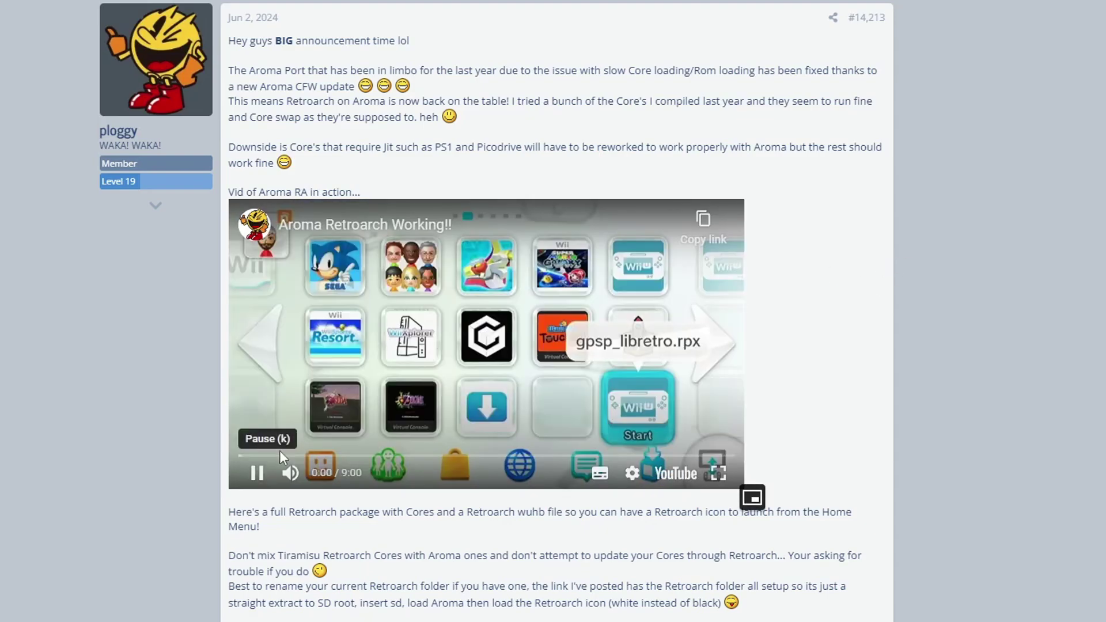
pyautogui.click(289, 455)
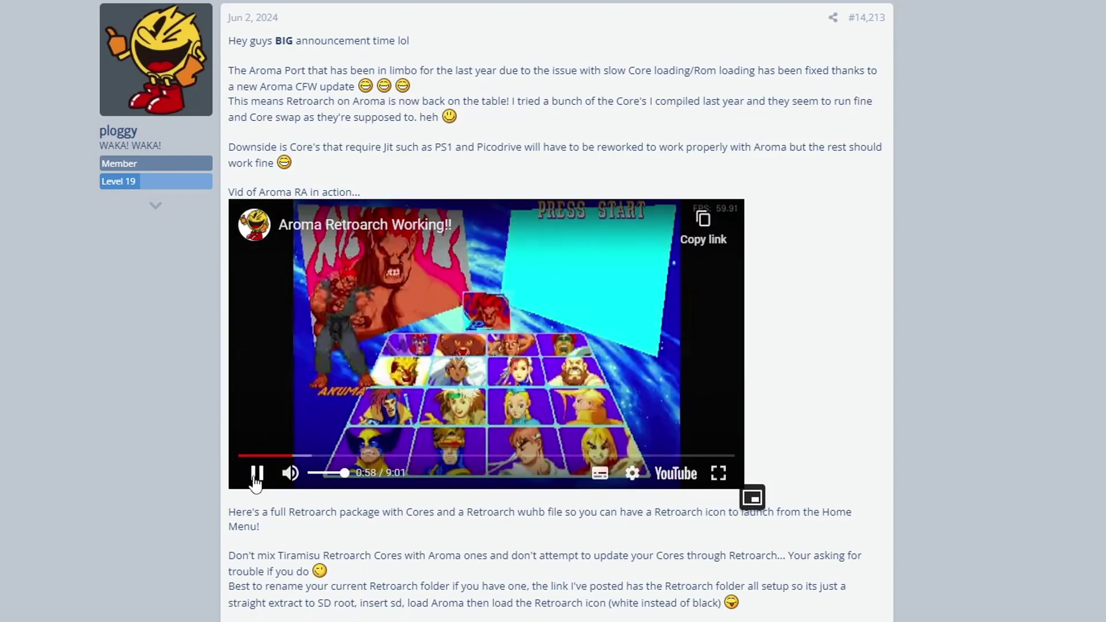
pyautogui.click(253, 474)
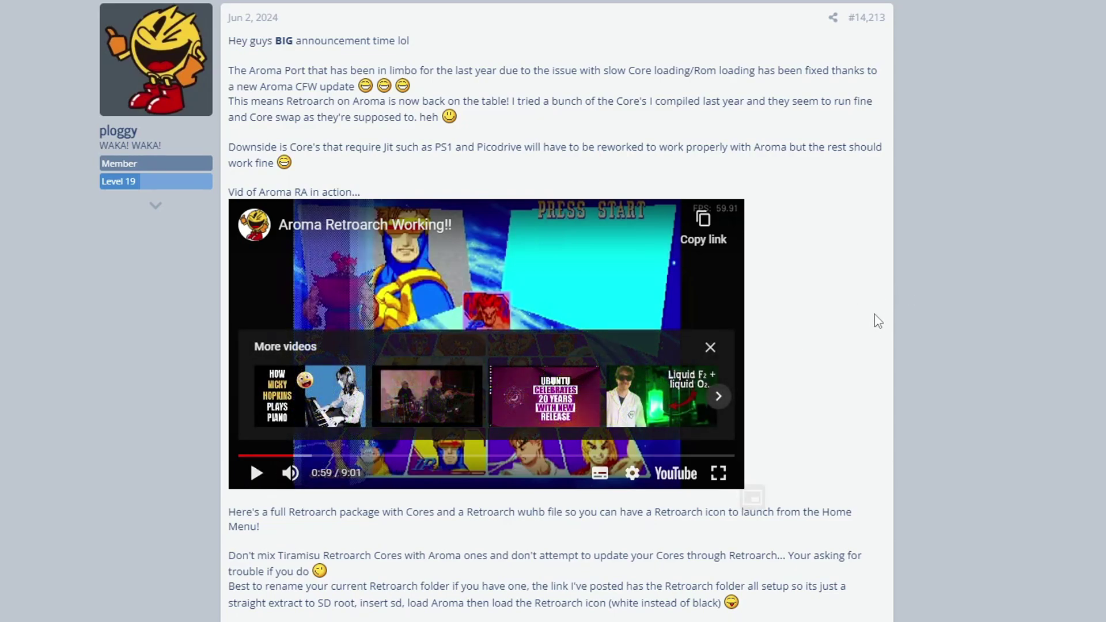
# - Read the post's installation notes and download the Aroma Cores Extract to SD Card zip from its MediaFire link
pyautogui.scroll(-5, 876, 321)
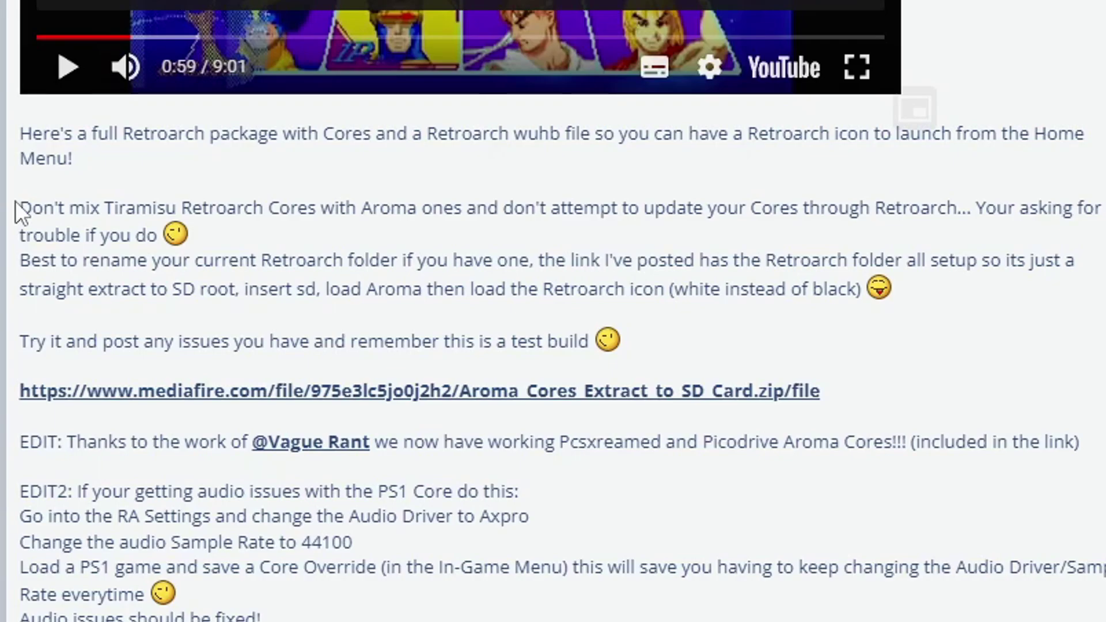
pyautogui.moveTo(227, 236); pyautogui.dragTo(414, 256)
pyautogui.click(638, 223)
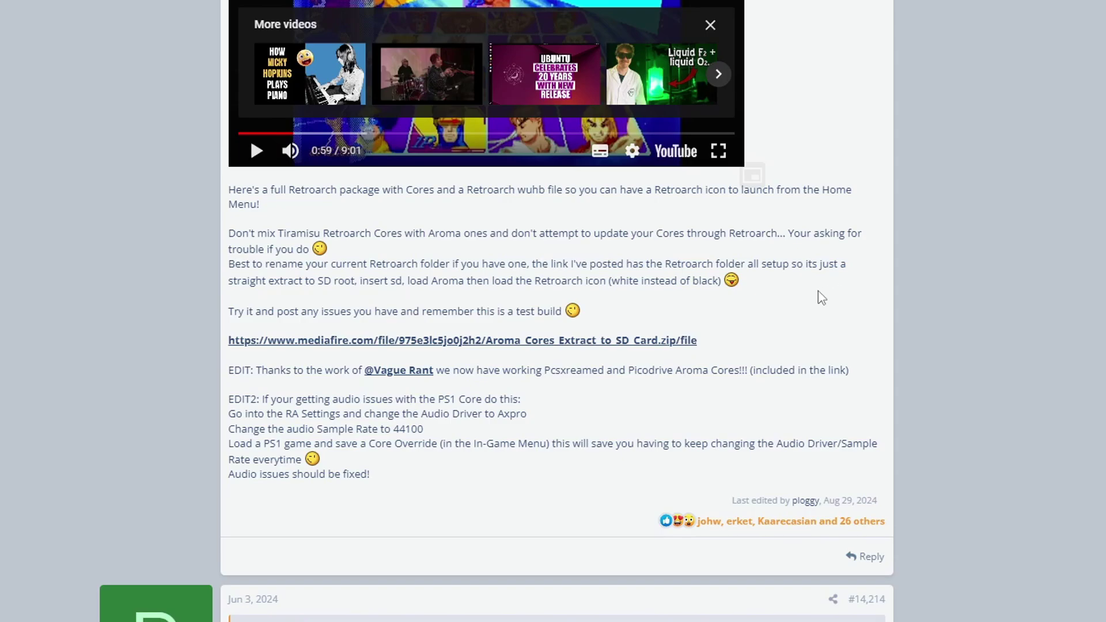
pyautogui.scroll(3, 828, 290)
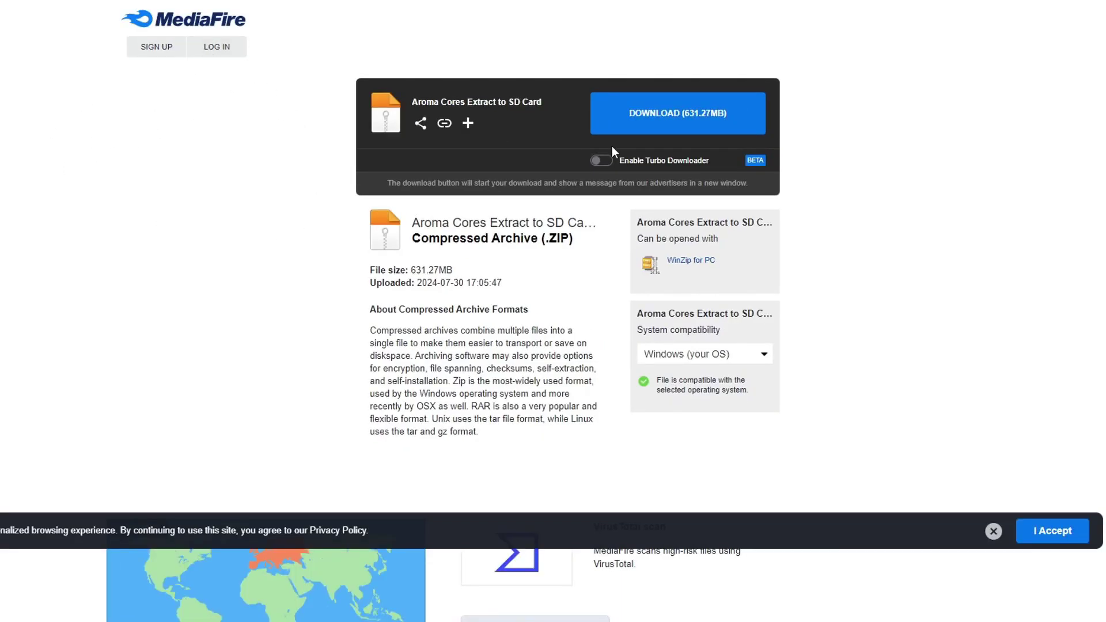
pyautogui.click(696, 116)
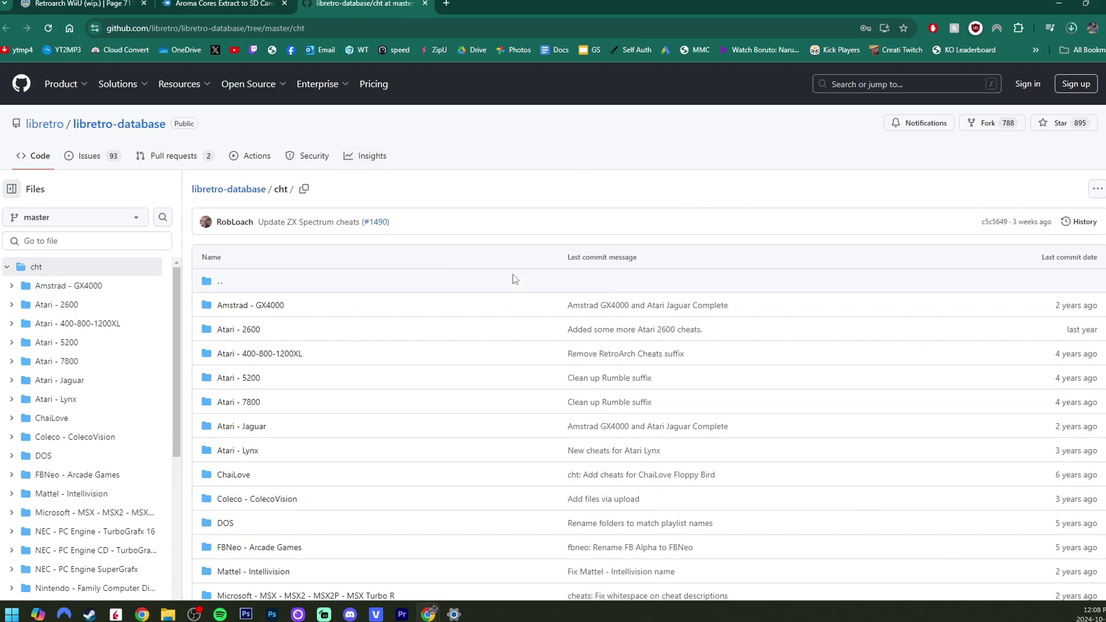
# - Look through the console folders in the libretro-database cheat directory and open Nintendo - Game Boy Advance
pyautogui.scroll(-4, 703, 234)
pyautogui.scroll(-2, 703, 233)
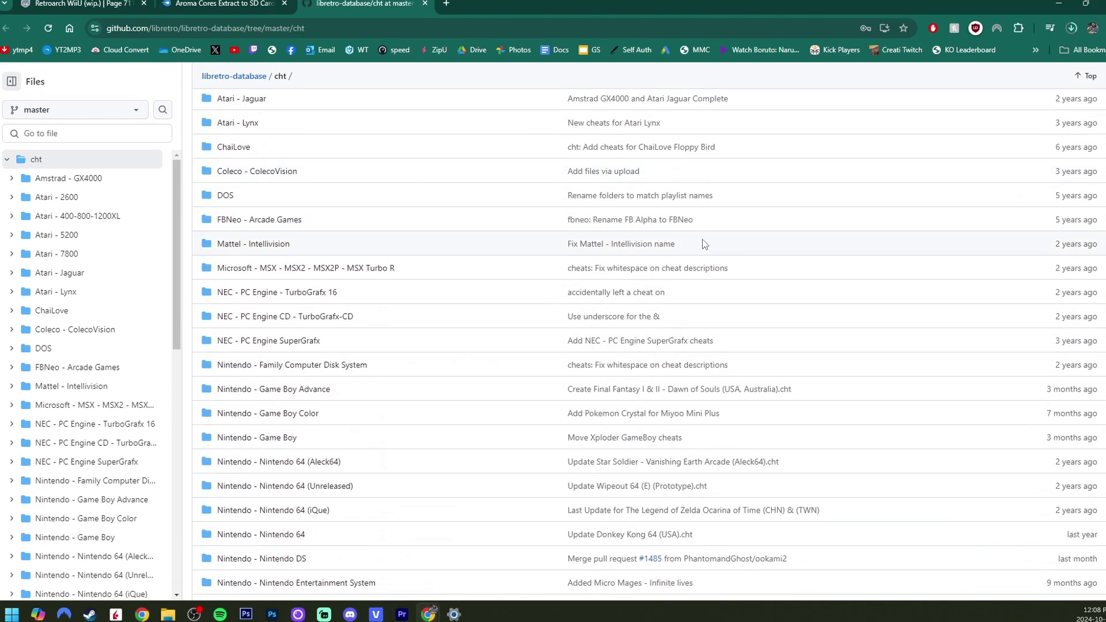
pyautogui.scroll(4, 703, 242)
pyautogui.scroll(-8, 703, 242)
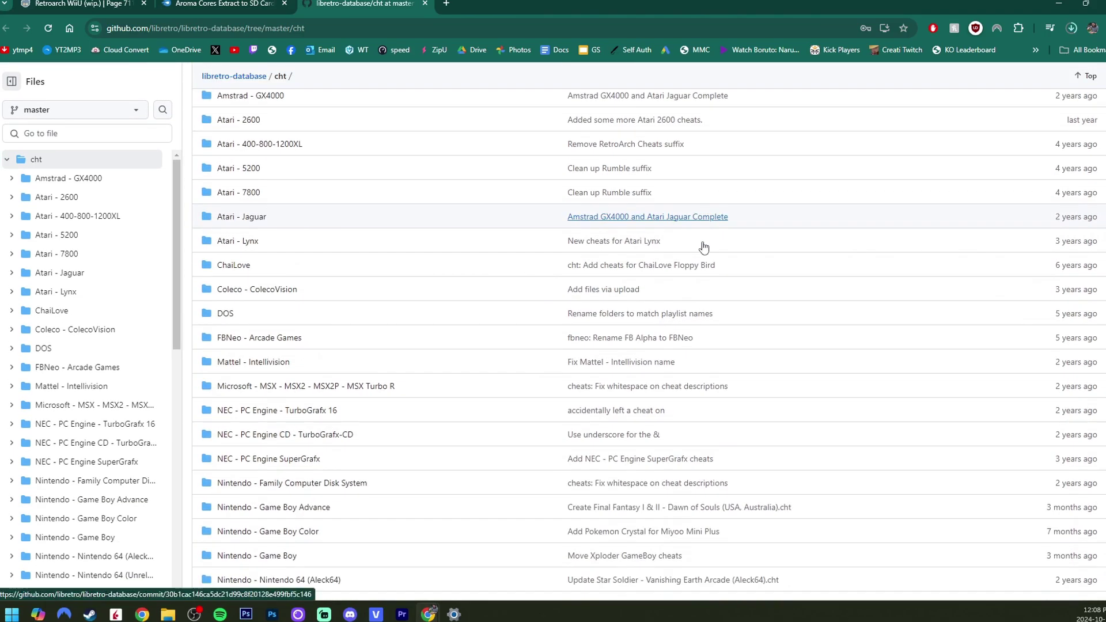
pyautogui.scroll(2, 484, 386)
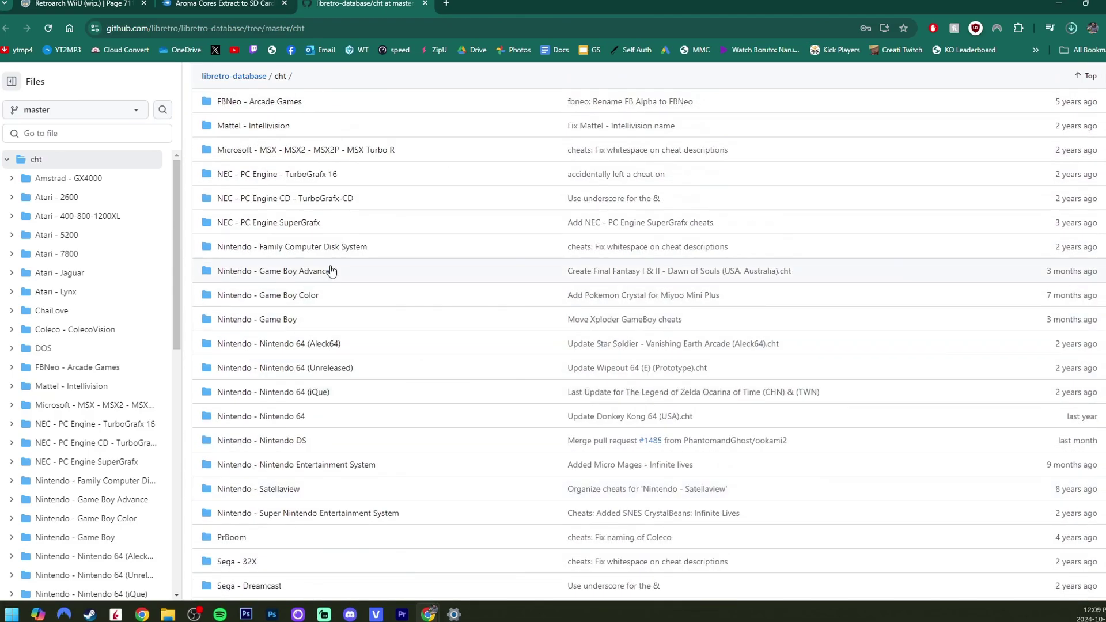
pyautogui.click(403, 273)
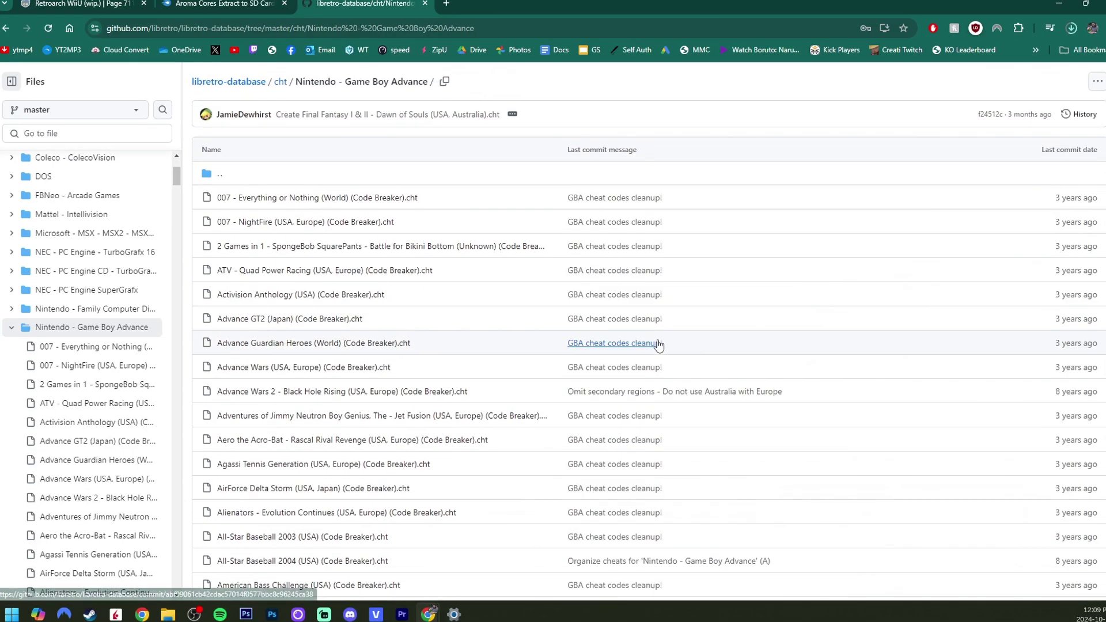
# - Search the page for "super mario" and download the Super Mario Advance (USA, Europe) (Code Breaker).cht cheat file
pyautogui.hotkey('ctrl', 'f')
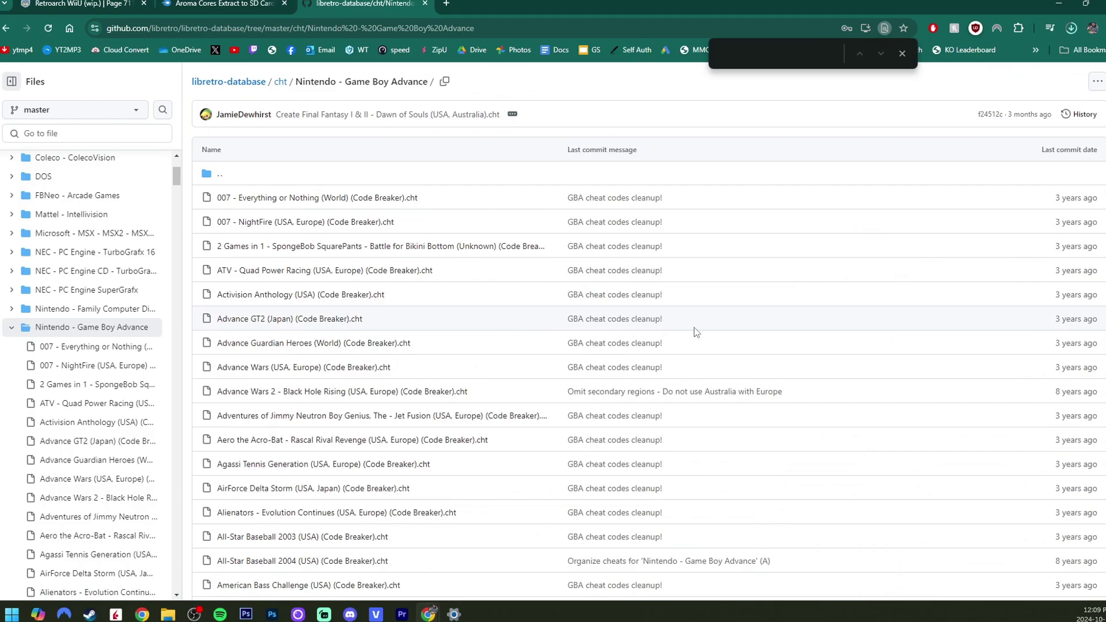
pyautogui.write('super mario')
pyautogui.click(880, 53)
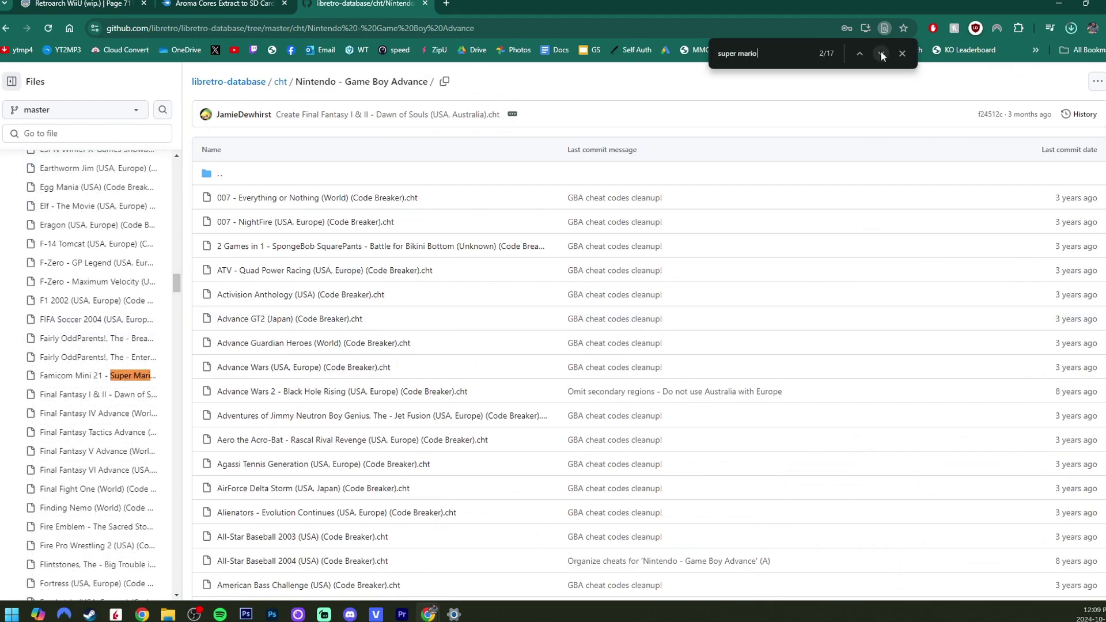
pyautogui.click(881, 52)
pyautogui.click(881, 53)
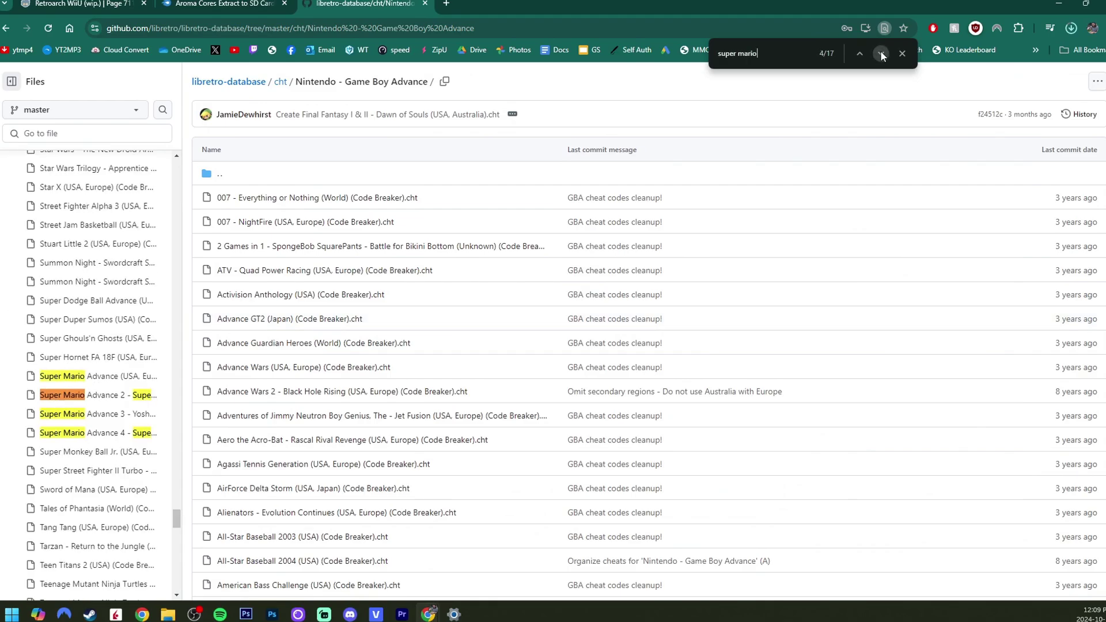
pyautogui.click(881, 53)
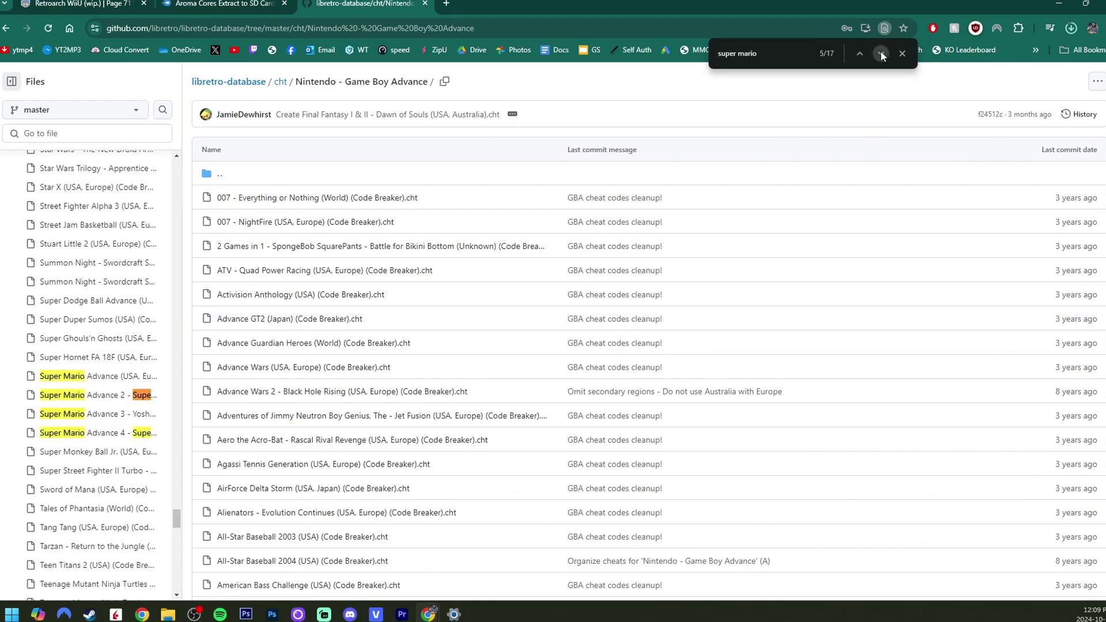
pyautogui.click(114, 379)
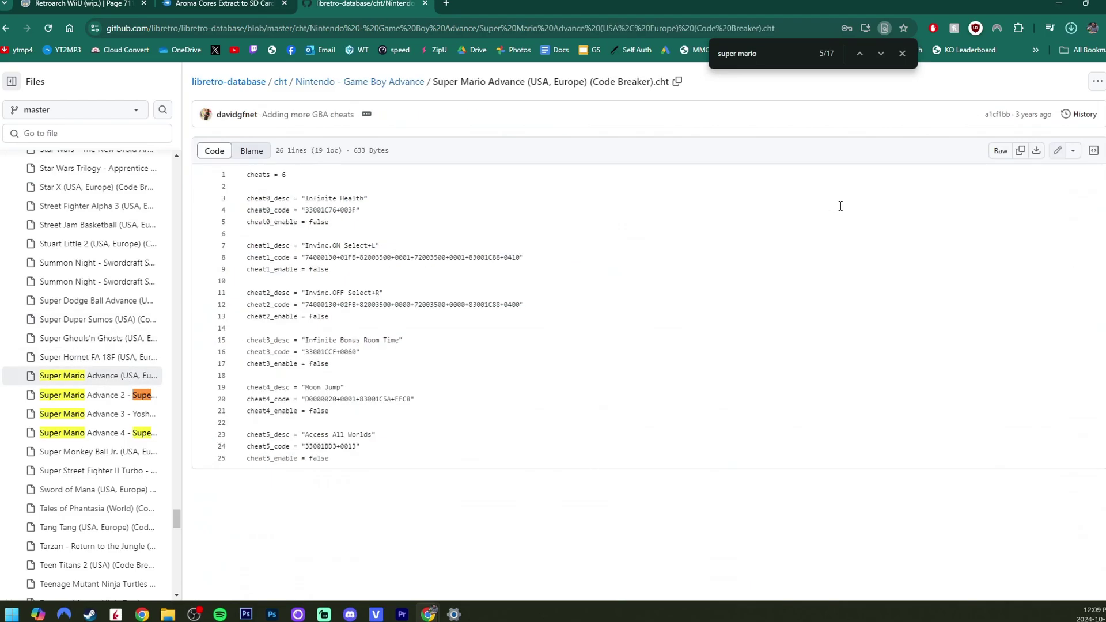
pyautogui.click(1037, 153)
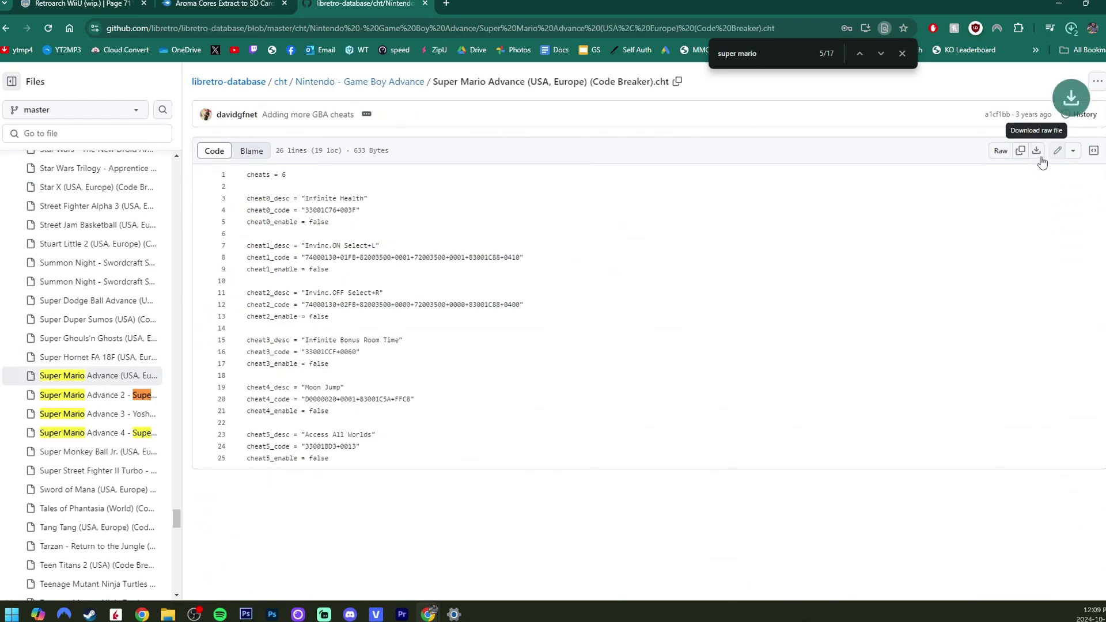
# - Check the MediaFire page for the Aroma Cores download and minimize the browser
pyautogui.click(225, 4)
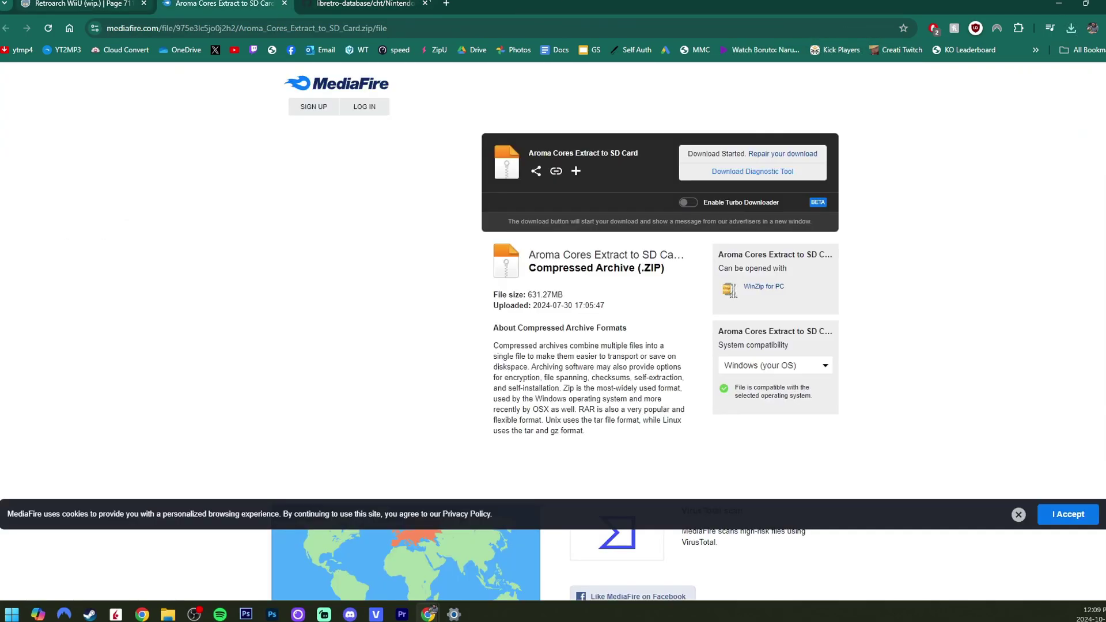
pyautogui.click(345, 4)
pyautogui.click(1059, 4)
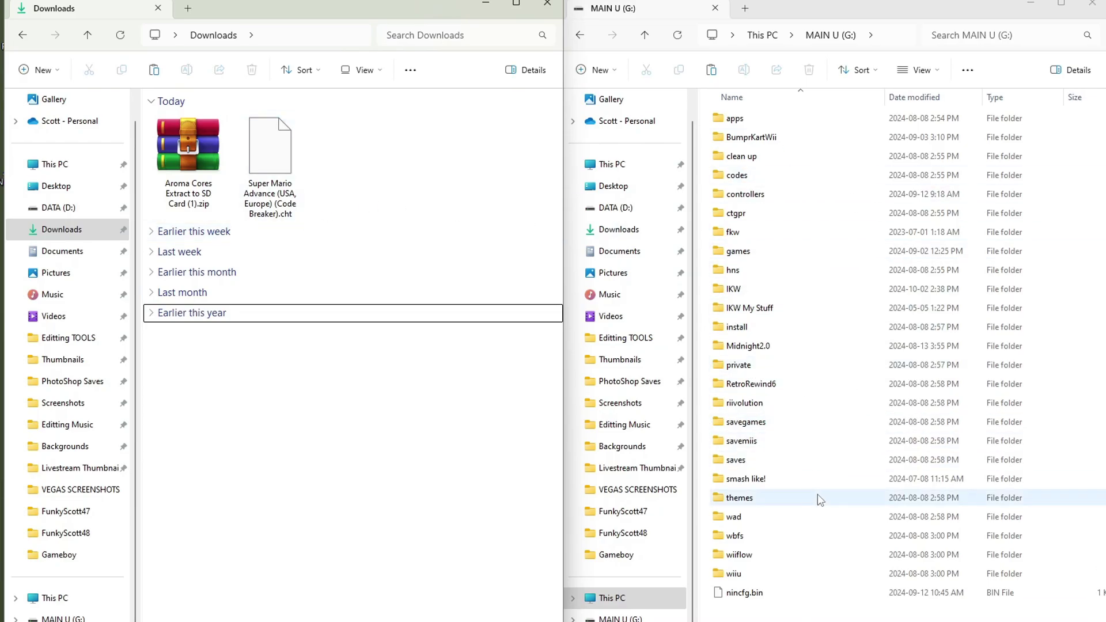
# - Copy the wiiu and Retroarch folders from the Aroma Cores zip to the root of MAIN U (G:) and delete the zip from Downloads
pyautogui.click(432, 177)
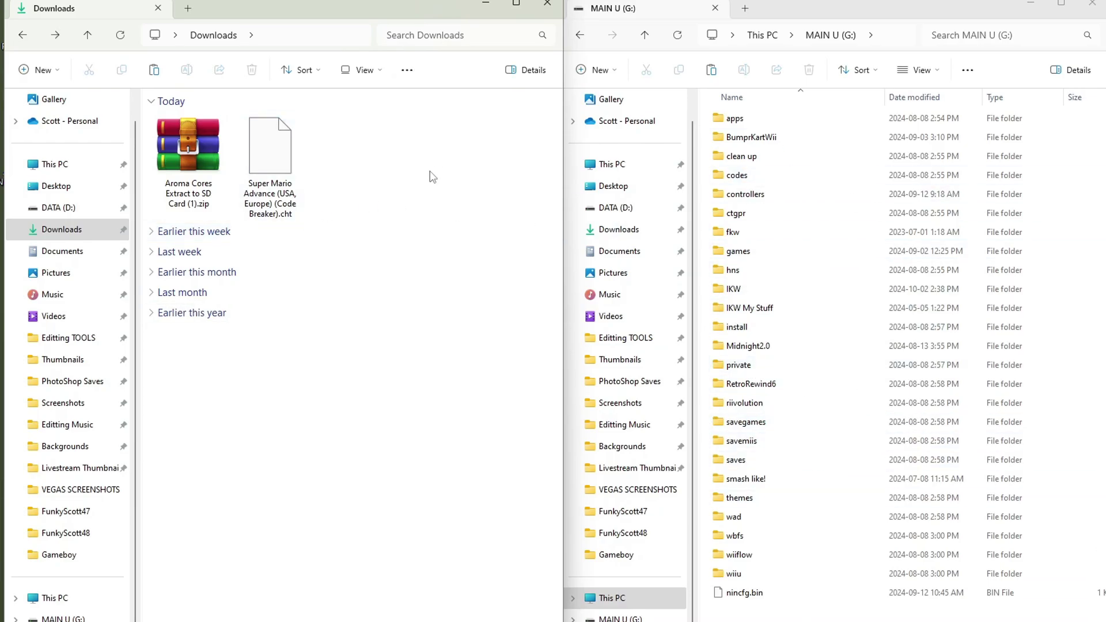
pyautogui.doubleClick(188, 146)
pyautogui.moveTo(237, 202); pyautogui.dragTo(734, 600)
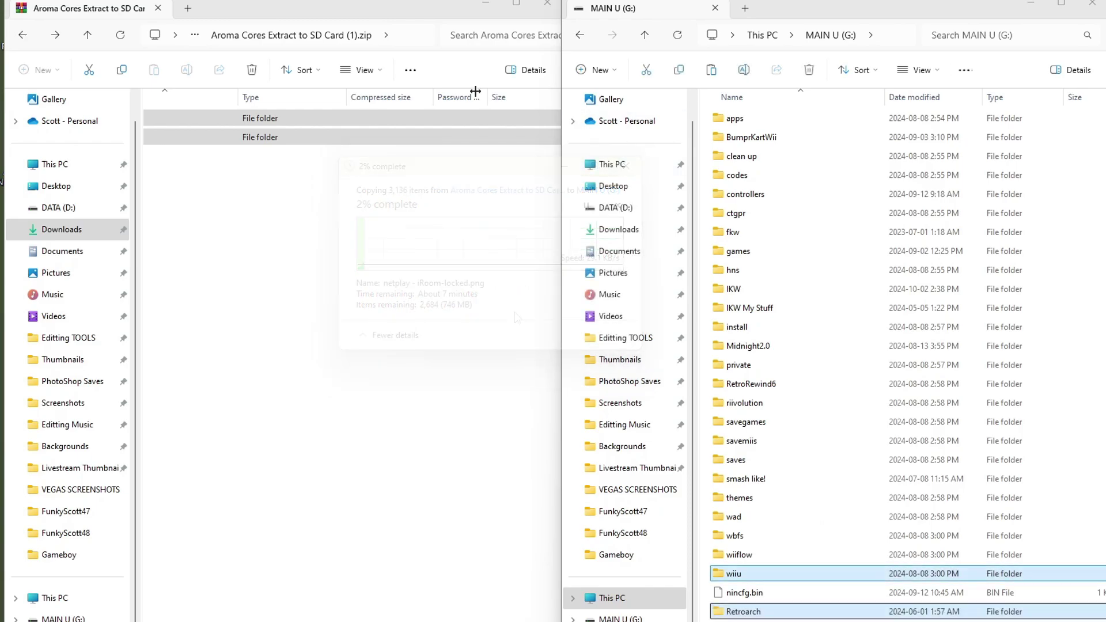
pyautogui.click(22, 35)
pyautogui.press('Delete')
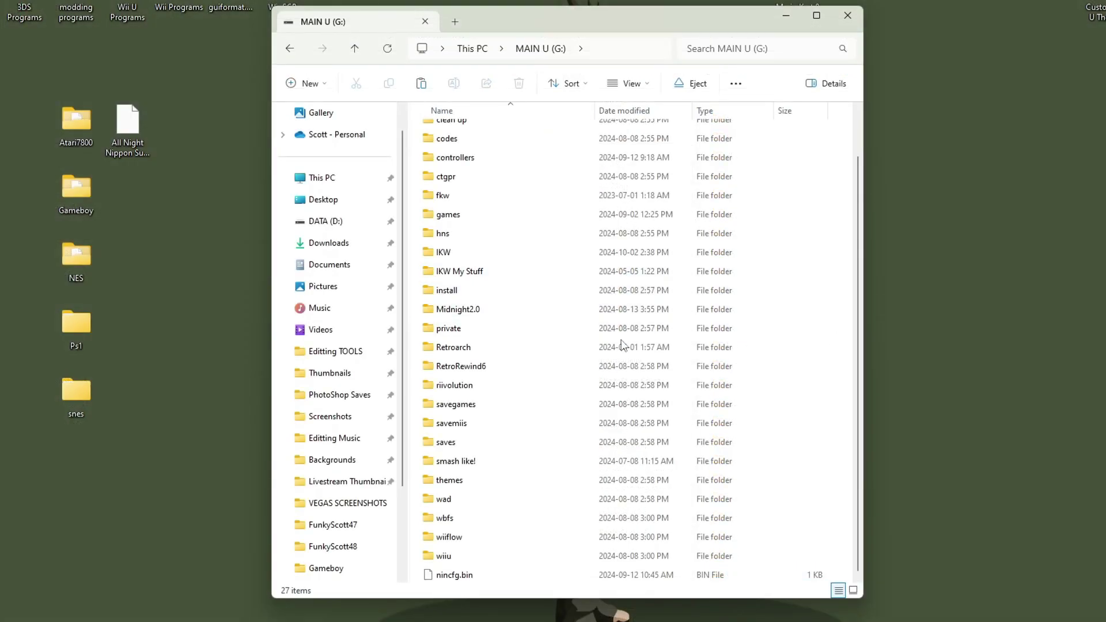
# - Create a folder named roms inside the Retroarch folder on MAIN U (G:)
pyautogui.doubleClick(452, 348)
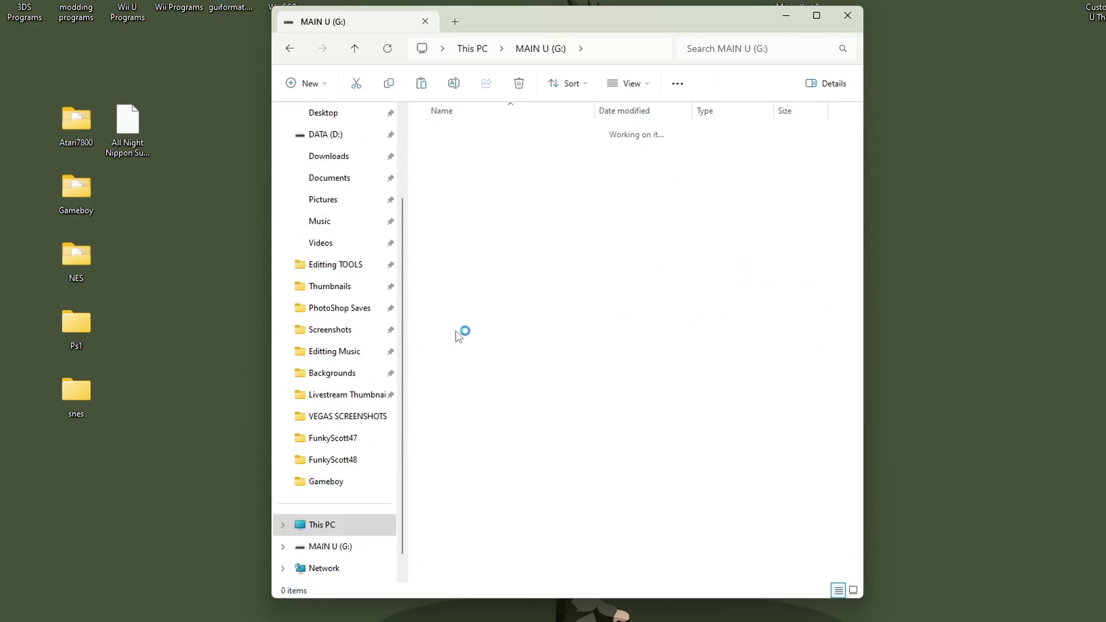
pyautogui.rightClick(461, 353)
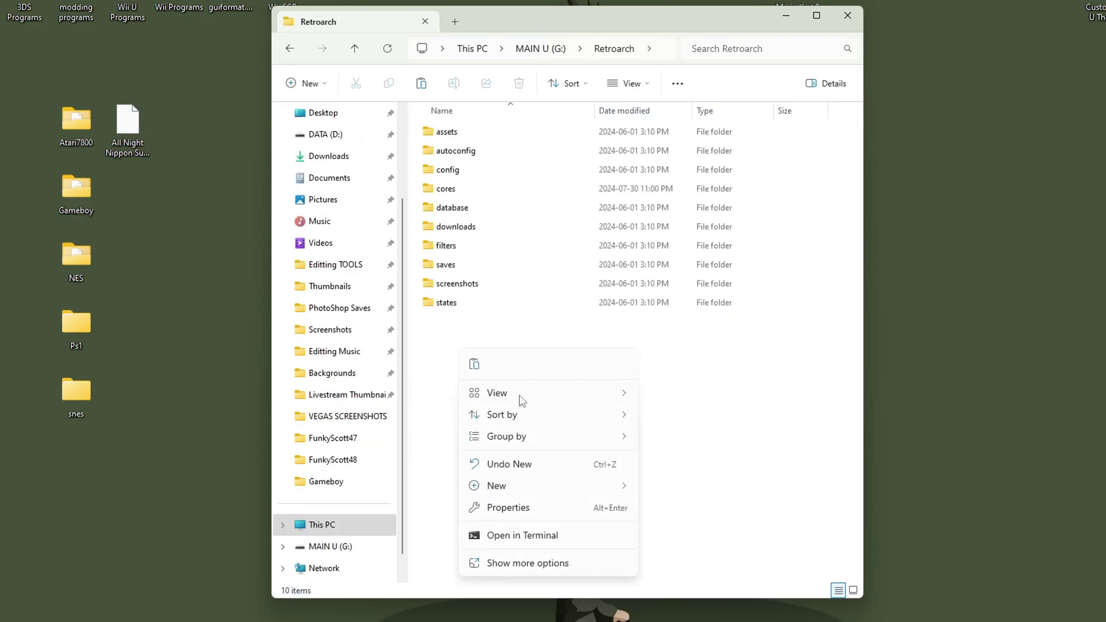
pyautogui.click(499, 486)
pyautogui.click(687, 230)
pyautogui.write('r')
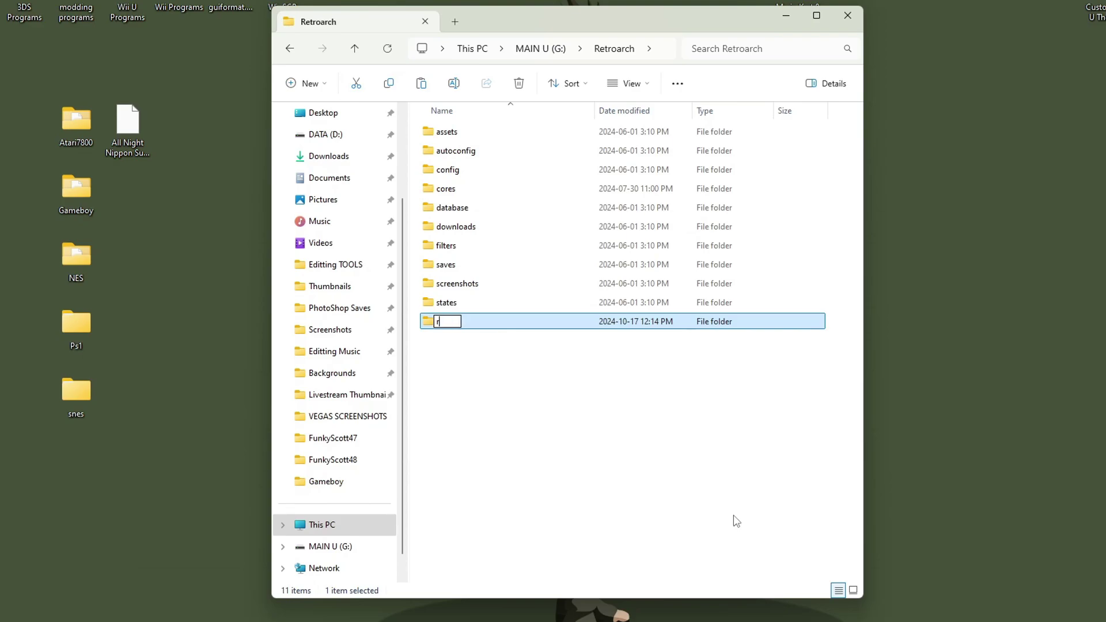
pyautogui.write('oms')
pyautogui.press('Return')
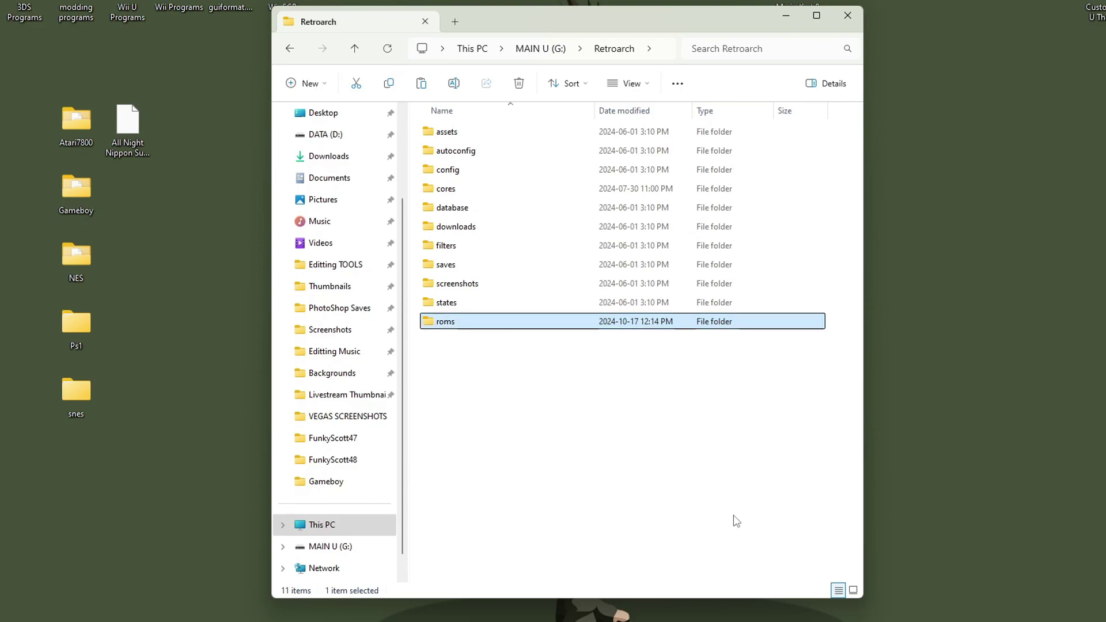
# - Copy the Atari7800, Gameboy, NES, Ps1 and snes folders from the desktop into the roms folder
pyautogui.doubleClick(464, 324)
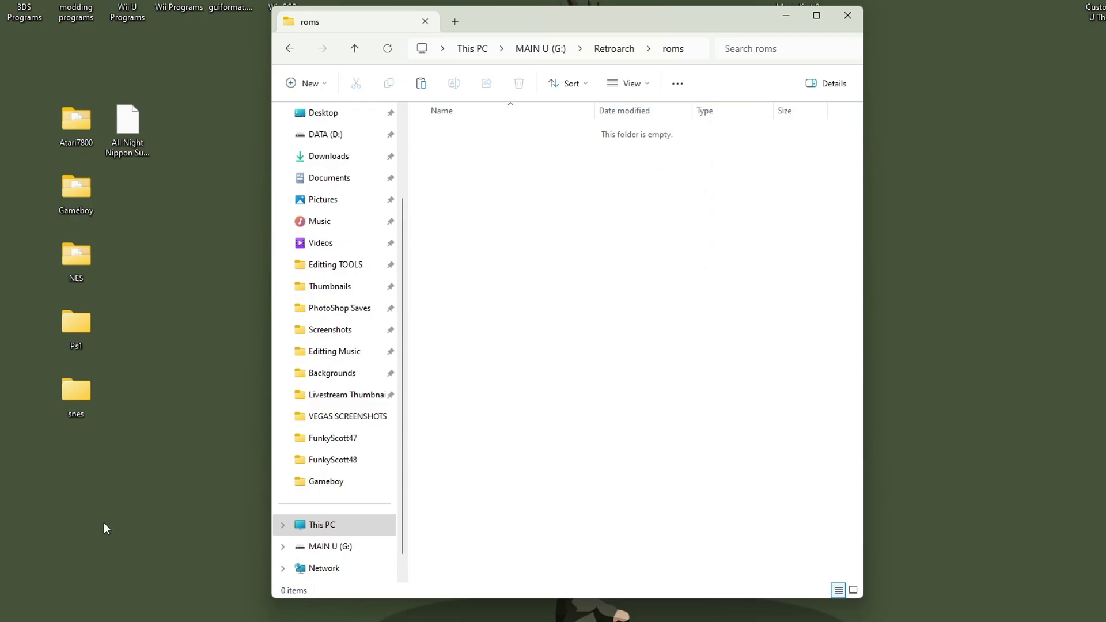
pyautogui.moveTo(78, 465); pyautogui.dragTo(494, 182)
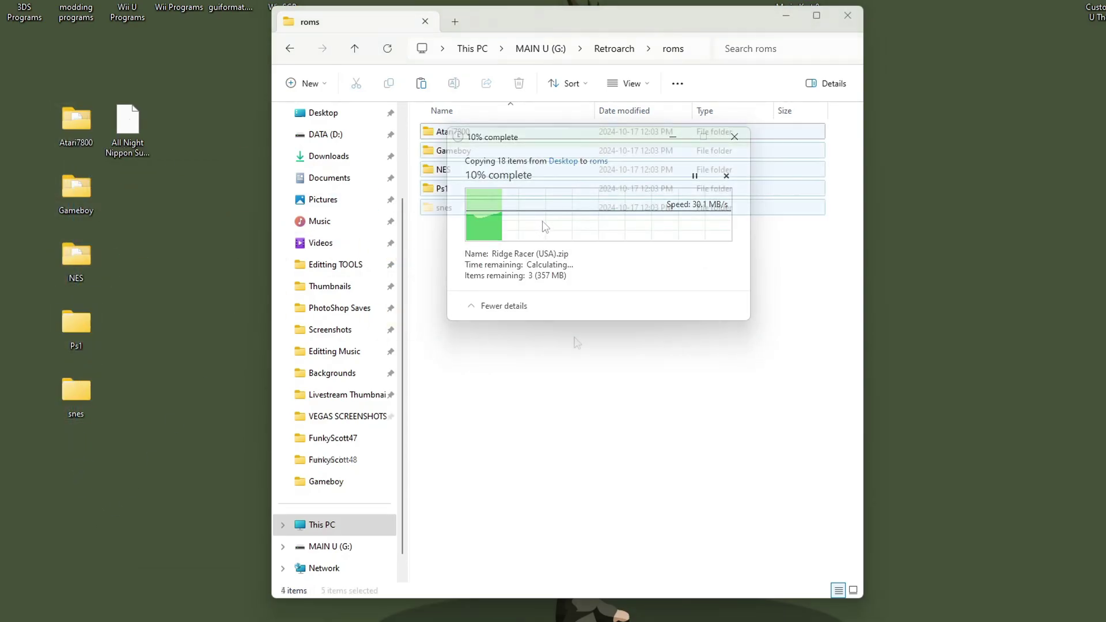
pyautogui.click(550, 309)
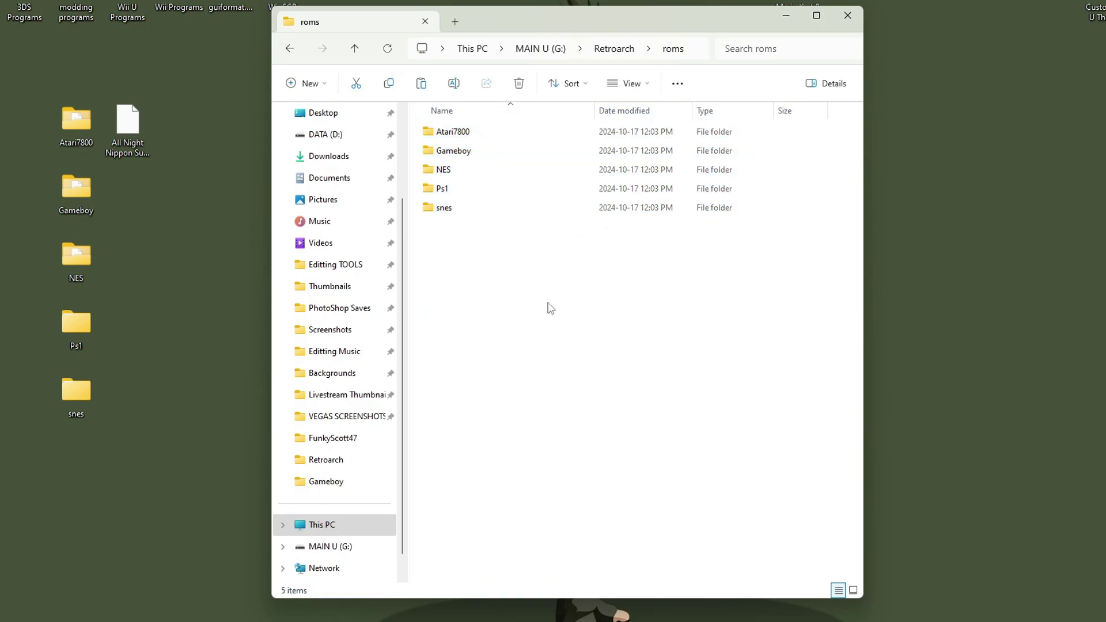
# - Inspect the game files inside the copied Atari7800, Gameboy and Ps1 folders and return to roms
pyautogui.doubleClick(482, 135)
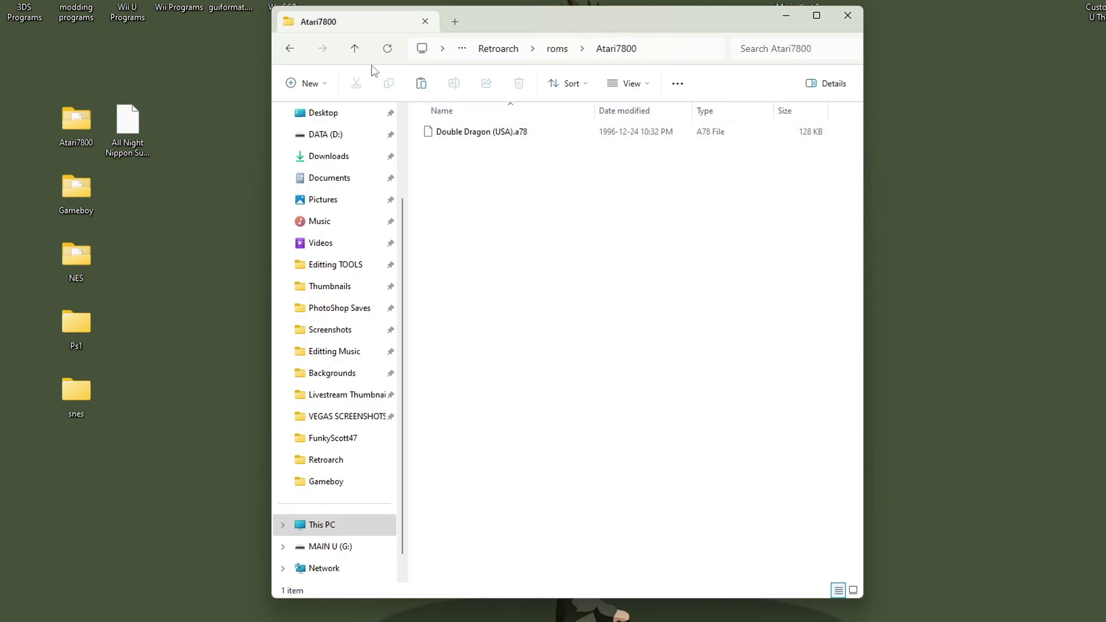
pyautogui.click(289, 49)
pyautogui.doubleClick(562, 150)
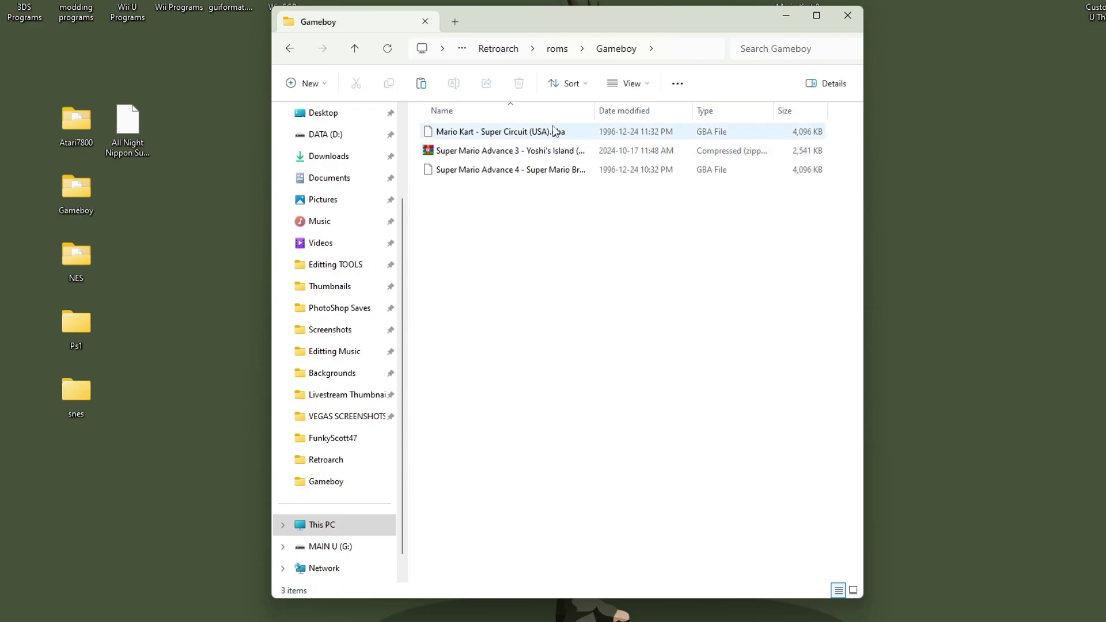
pyautogui.click(289, 48)
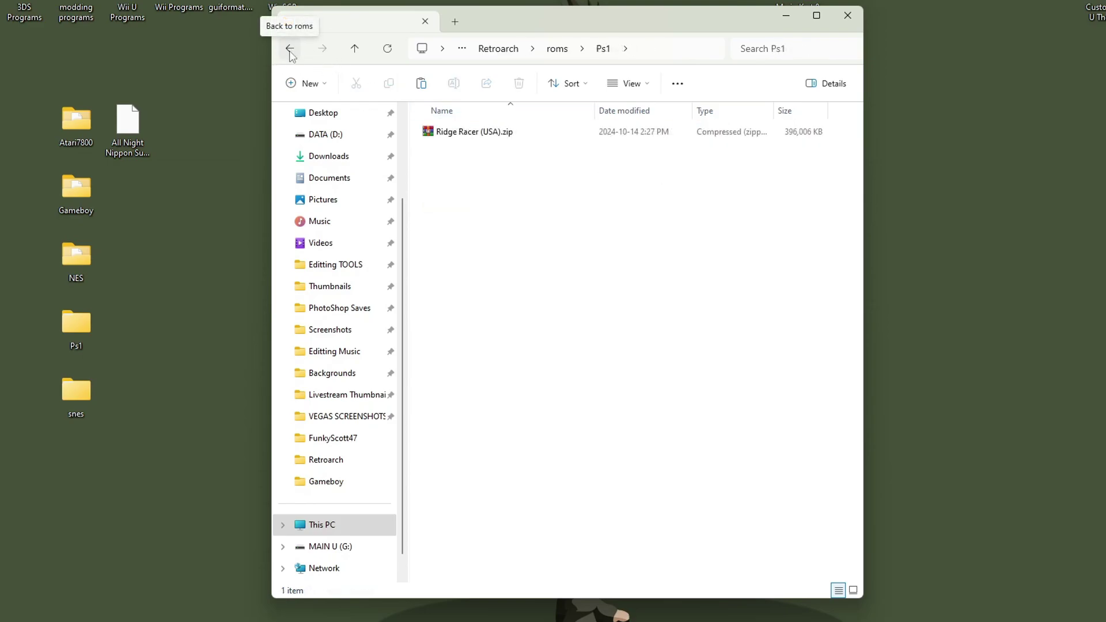
pyautogui.click(289, 48)
pyautogui.click(540, 350)
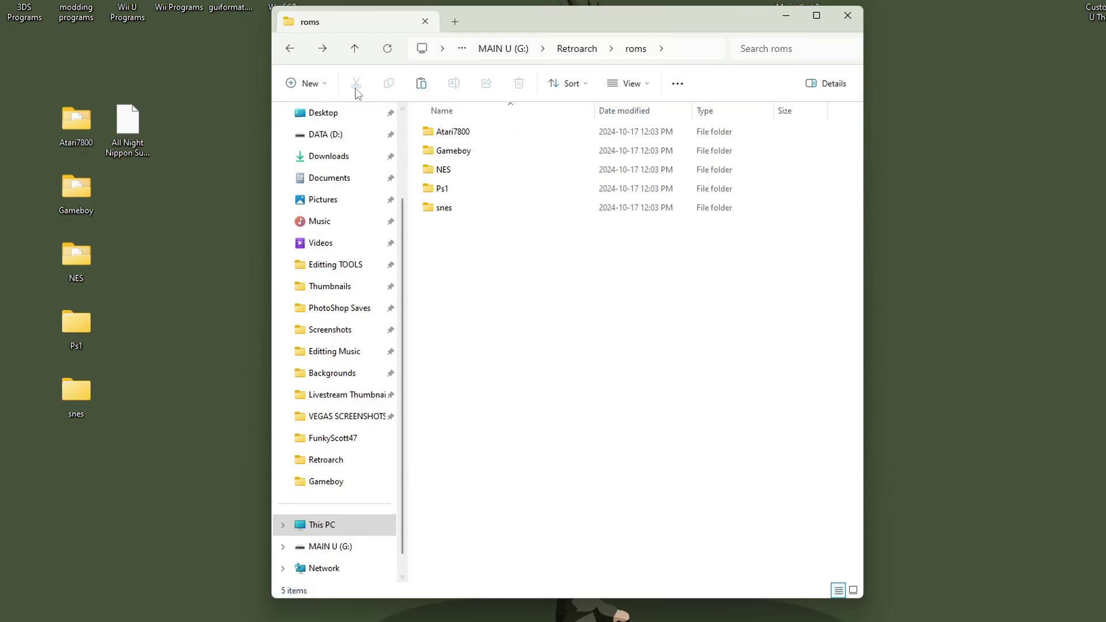
# - Create a folder named bios inside the Retroarch folder on MAIN U (G:)
pyautogui.click(289, 48)
pyautogui.click(506, 394)
pyautogui.rightClick(505, 394)
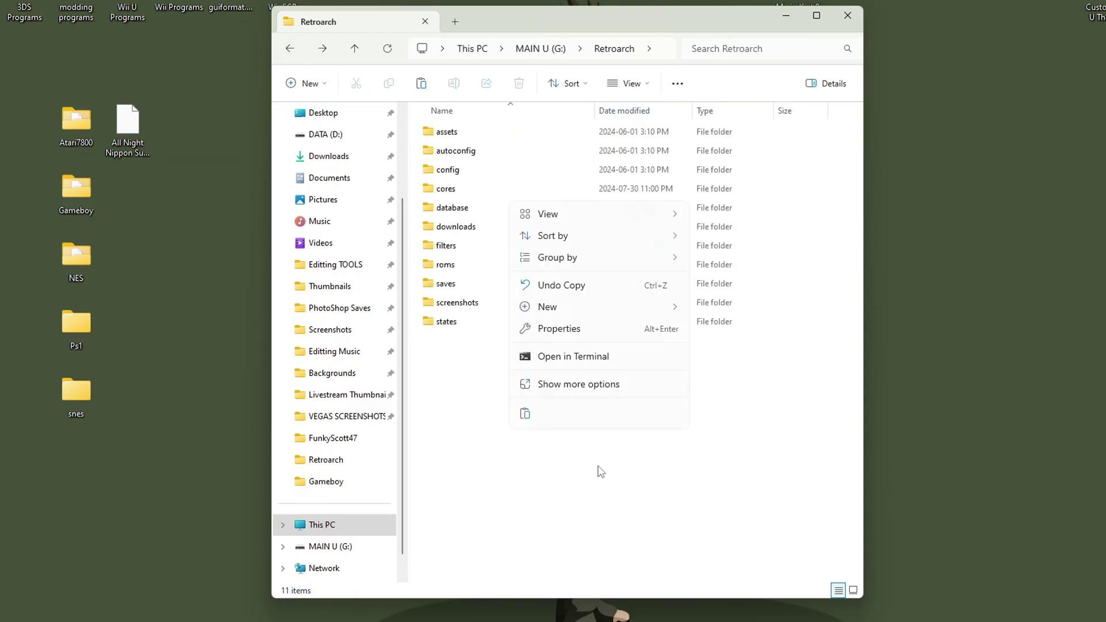
pyautogui.moveTo(547, 306)
pyautogui.click(735, 311)
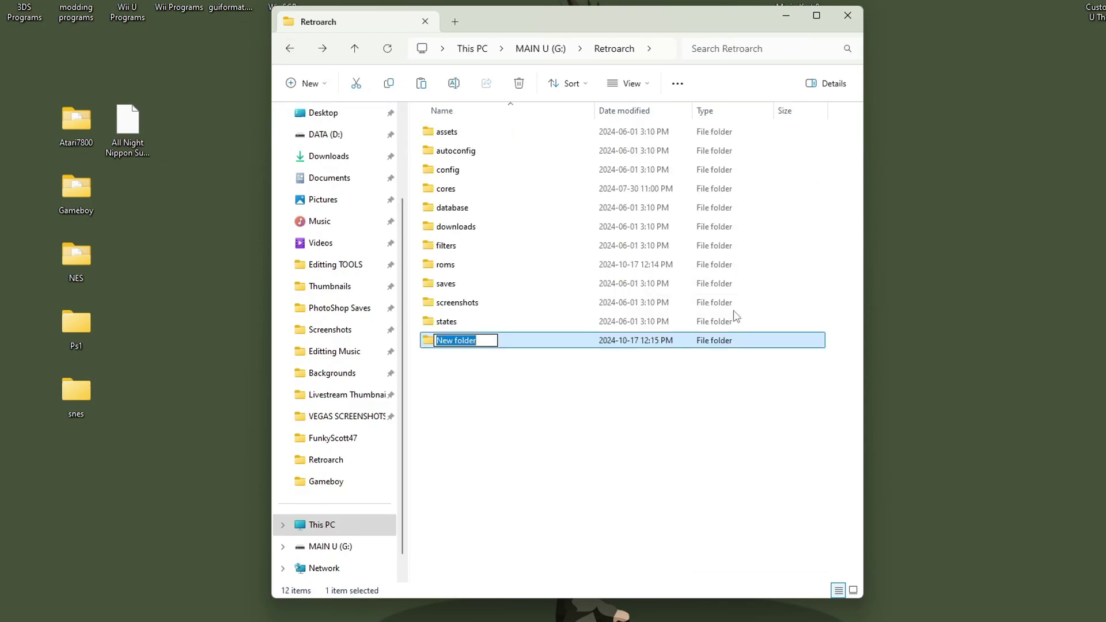
pyautogui.write('bios')
pyautogui.press('Return')
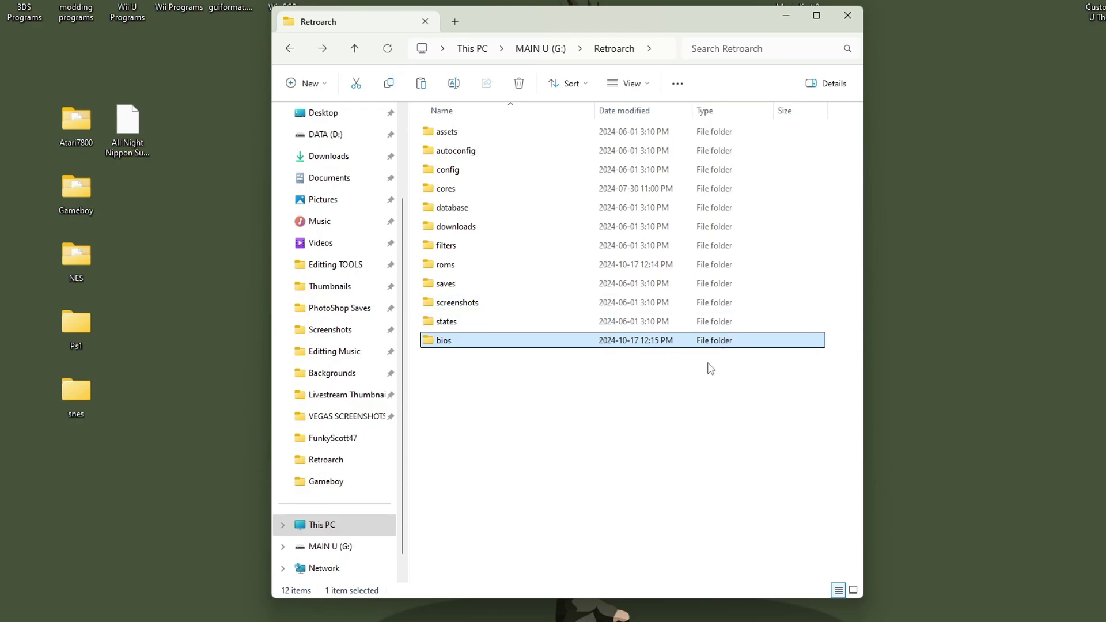
pyautogui.click(537, 430)
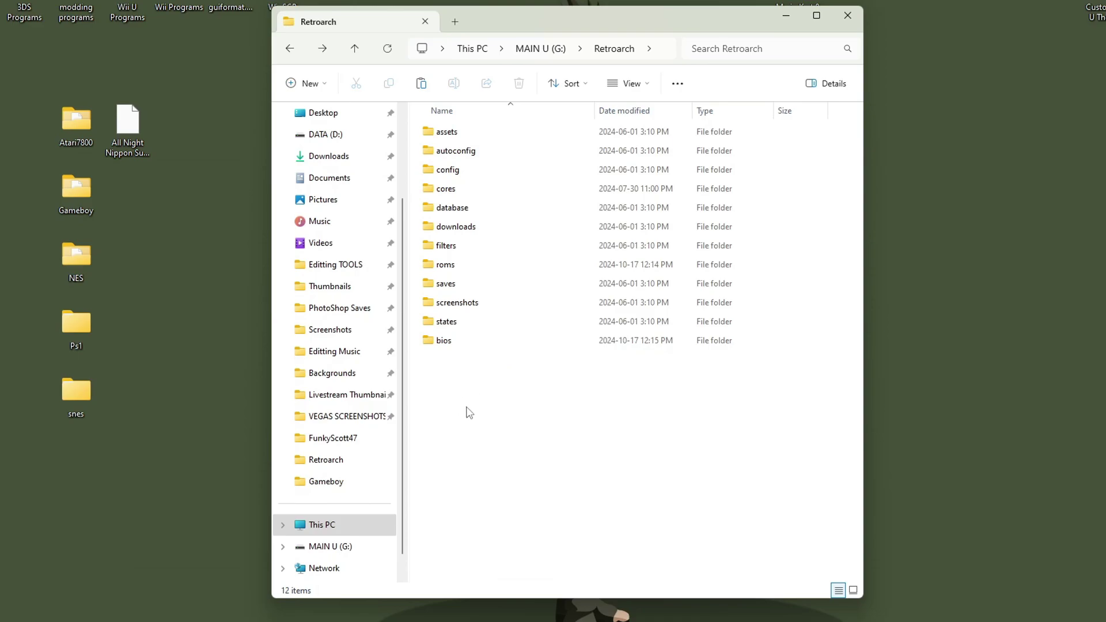
# - Create a folder named cheats inside the Retroarch folder
pyautogui.rightClick(468, 438)
pyautogui.moveTo(516, 324)
pyautogui.click(683, 319)
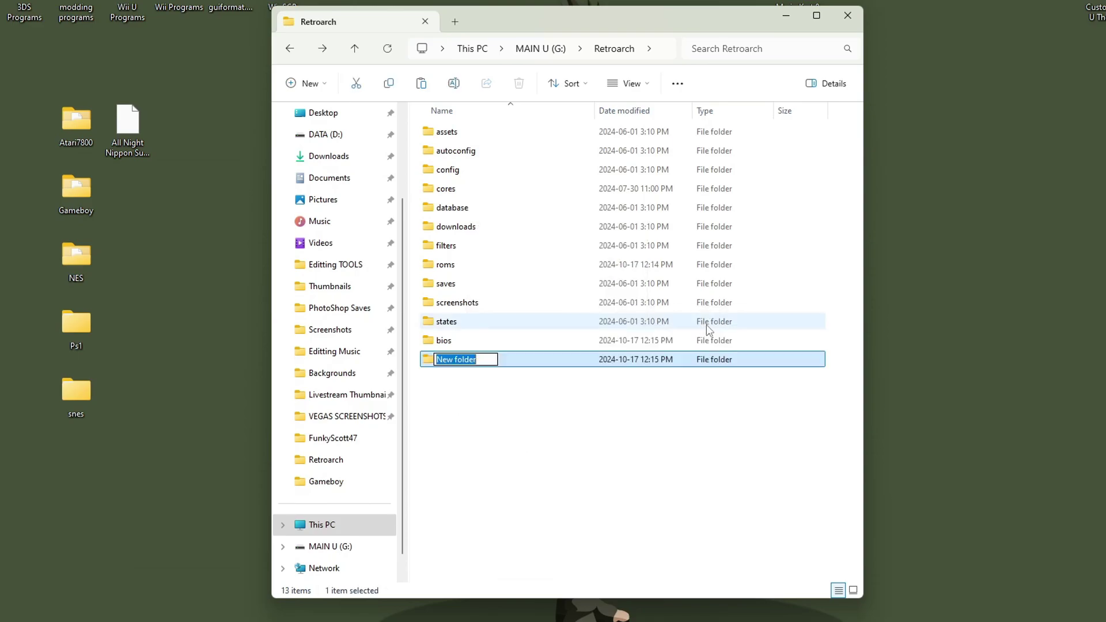
pyautogui.write('cheats')
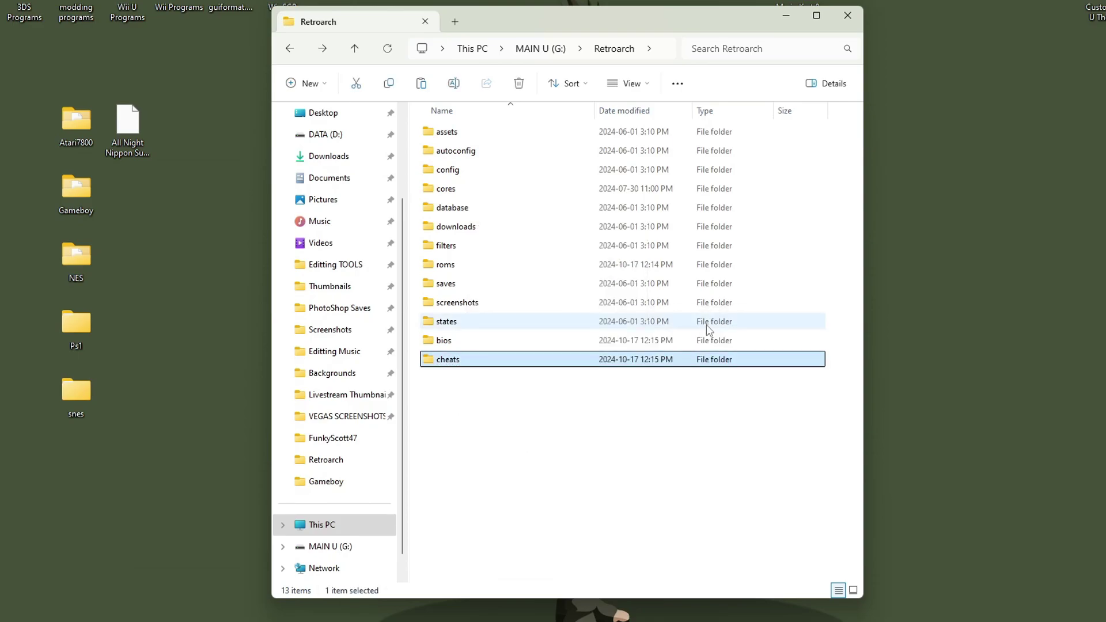
pyautogui.press('Return')
pyautogui.click(582, 443)
# - Copy the All Night Nippon Super Mario Bros. and Super Mario Advance cheat files into the cheats folder and return to Retroarch
pyautogui.doubleClick(489, 362)
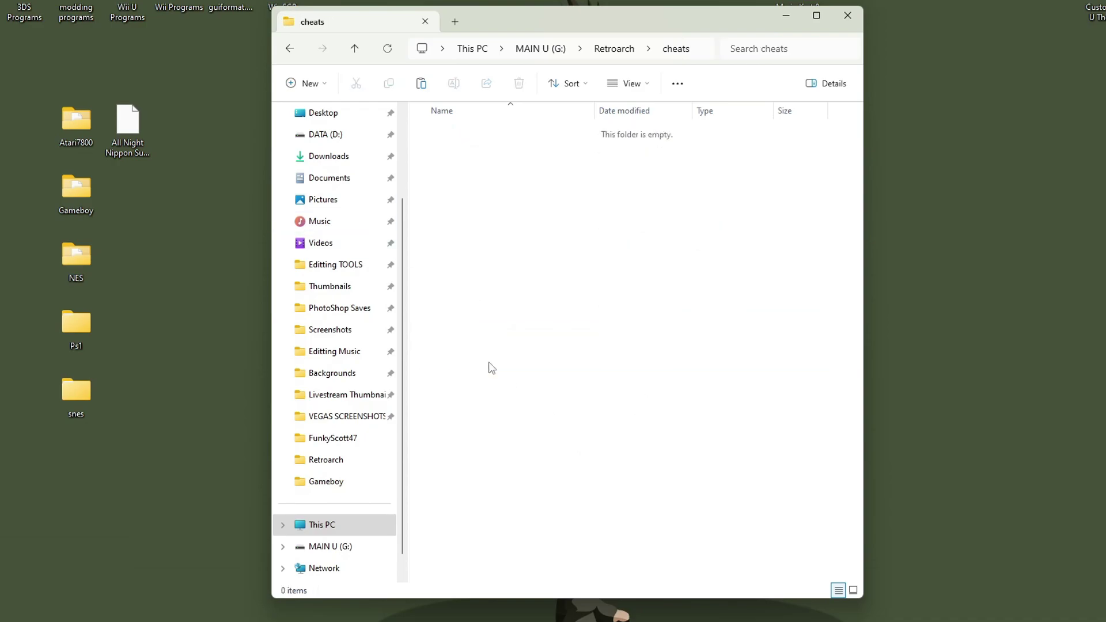
pyautogui.moveTo(128, 124); pyautogui.dragTo(593, 275)
pyautogui.click(562, 258)
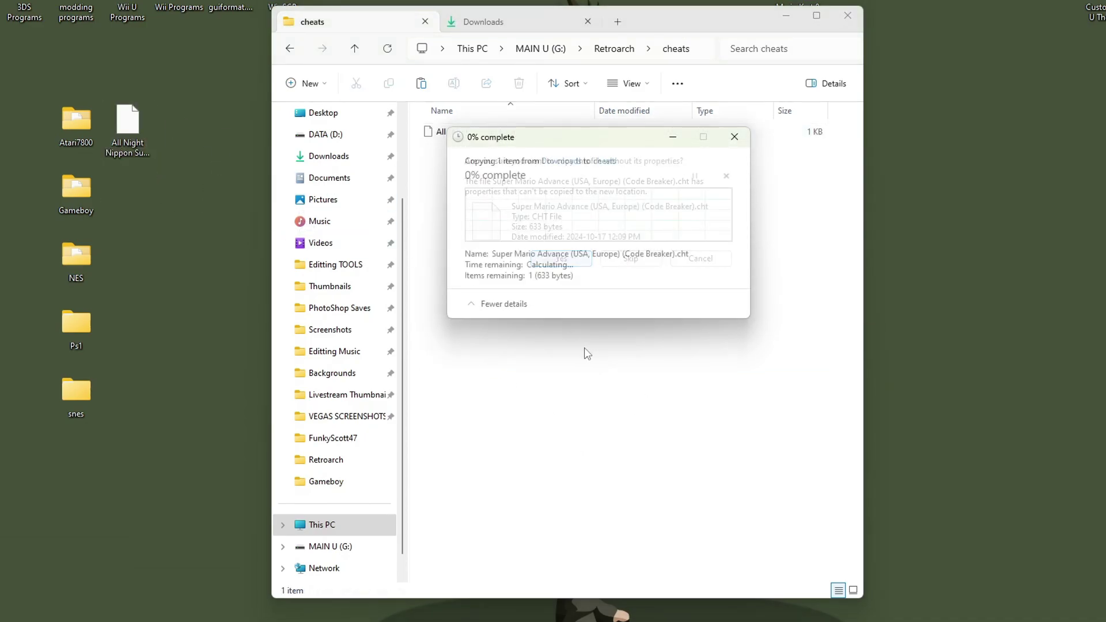
pyautogui.click(529, 17)
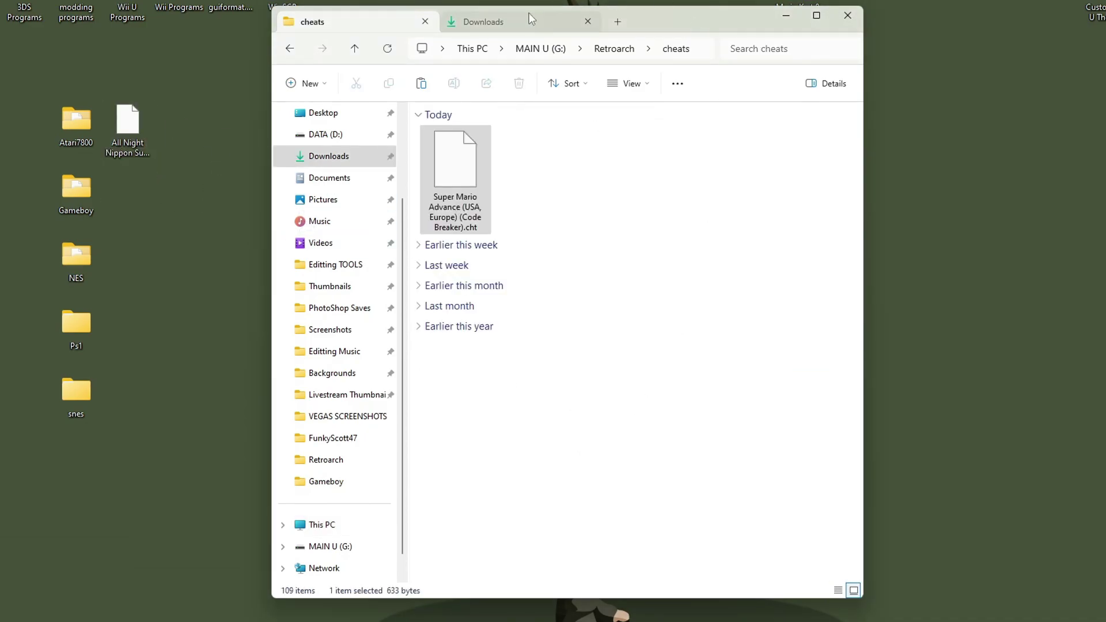
pyautogui.click(588, 22)
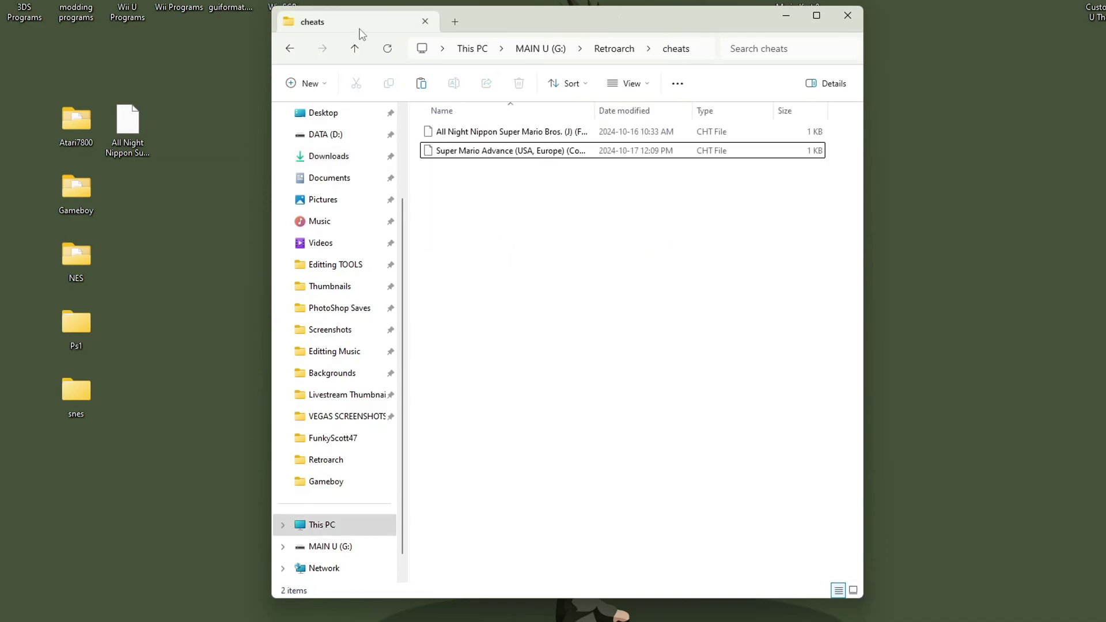
pyautogui.click(291, 48)
pyautogui.click(486, 432)
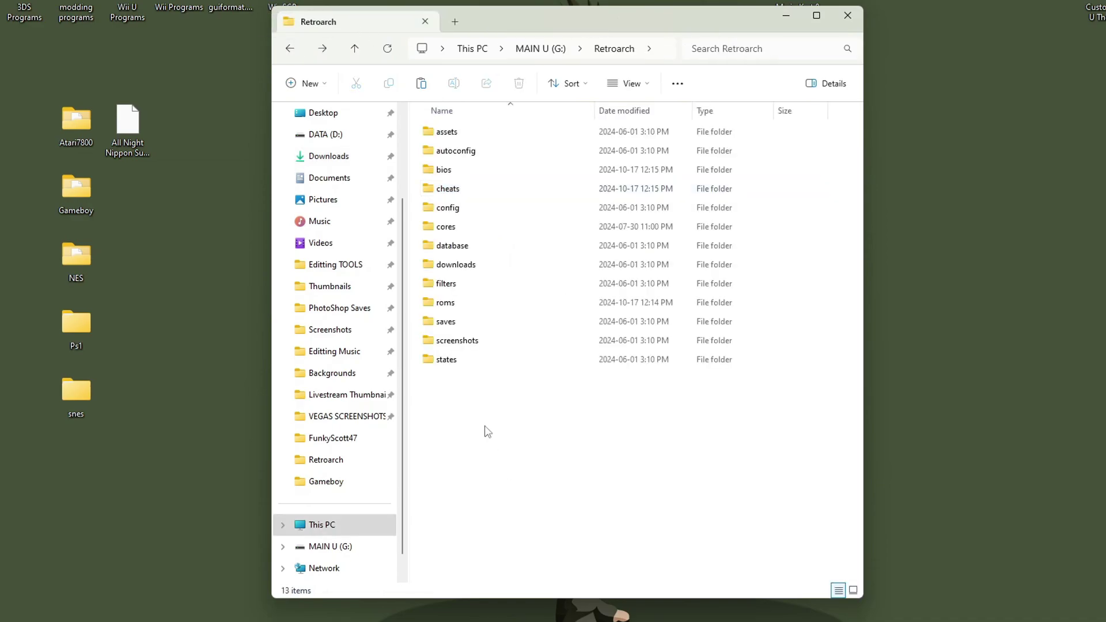
# - Check the roms folder and go back out of the Retroarch folder
pyautogui.doubleClick(459, 304)
pyautogui.click(293, 50)
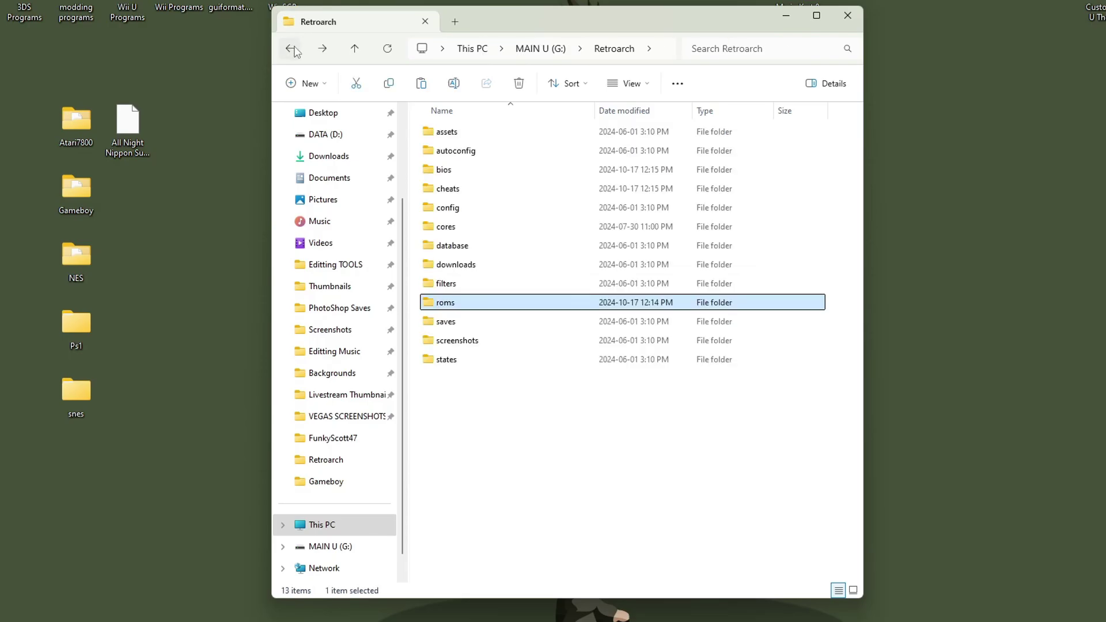
pyautogui.click(292, 49)
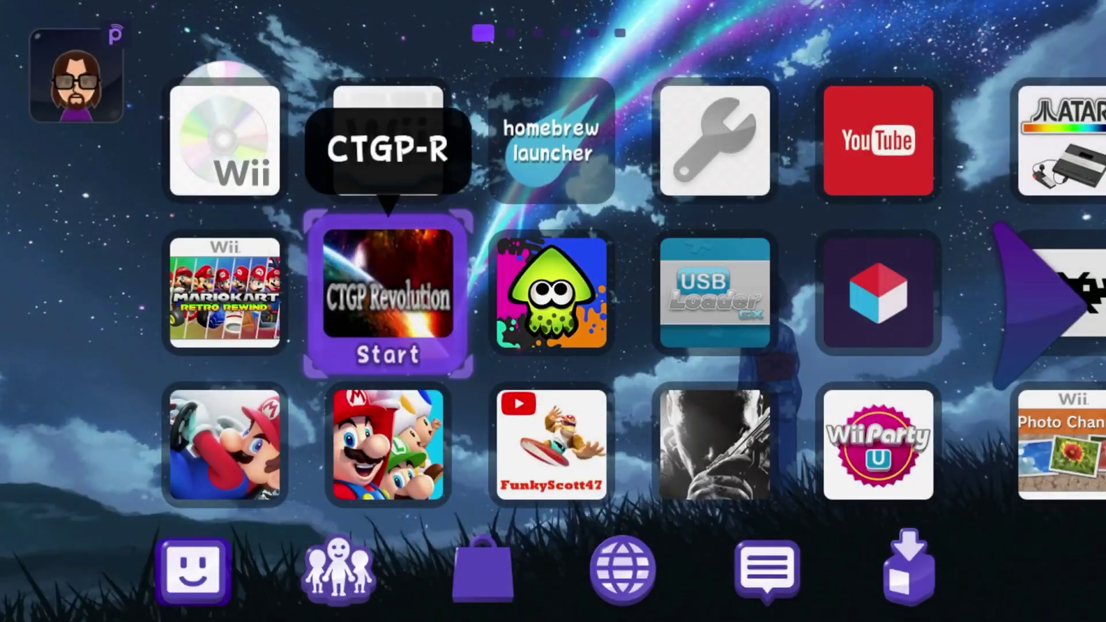
# - Switch to the Wii U home menu and launch Retroarch from its second page
pyautogui.press('Right')
pyautogui.press('Right')
pyautogui.press('Right')
pyautogui.press('Right')
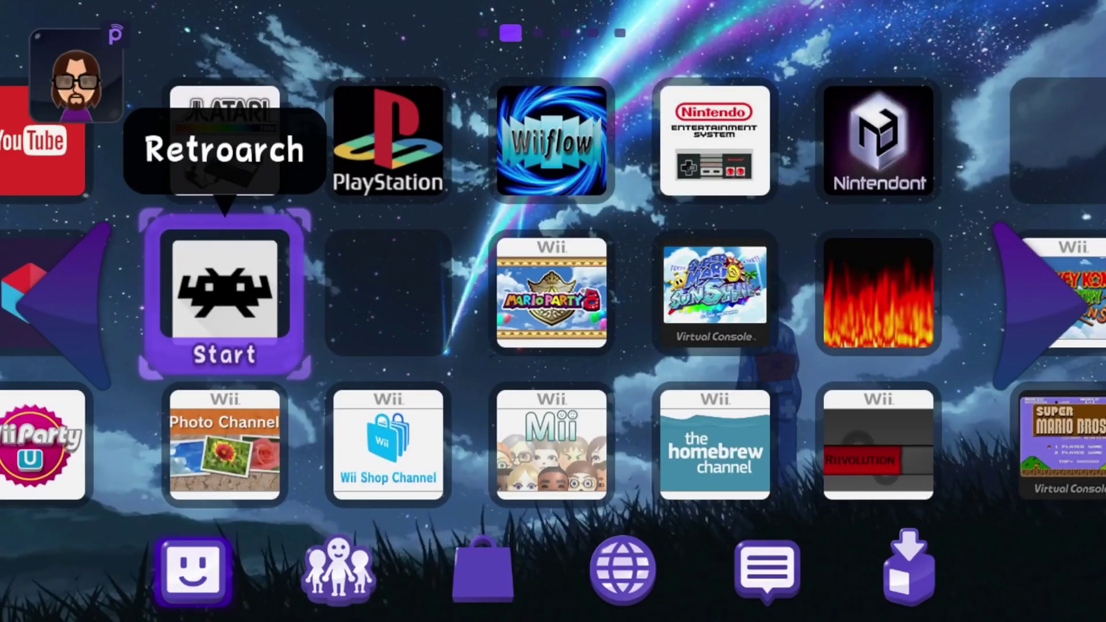
pyautogui.press('Return')
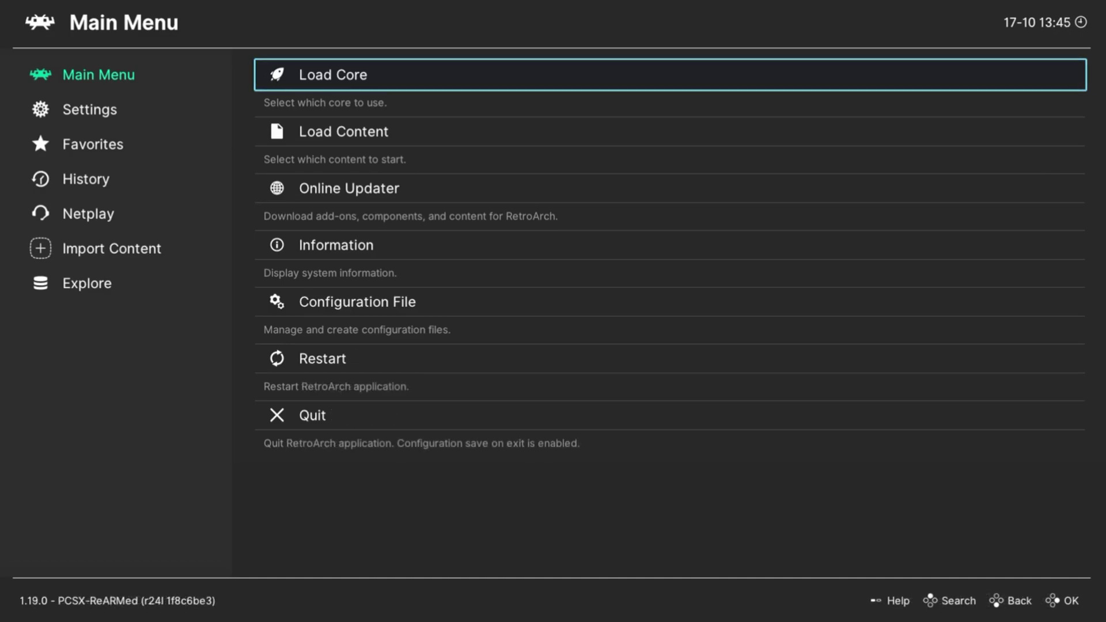
# - Start loading content and open the SD card at fs:/vol/external01/
pyautogui.click(344, 131)
pyautogui.press('Return')
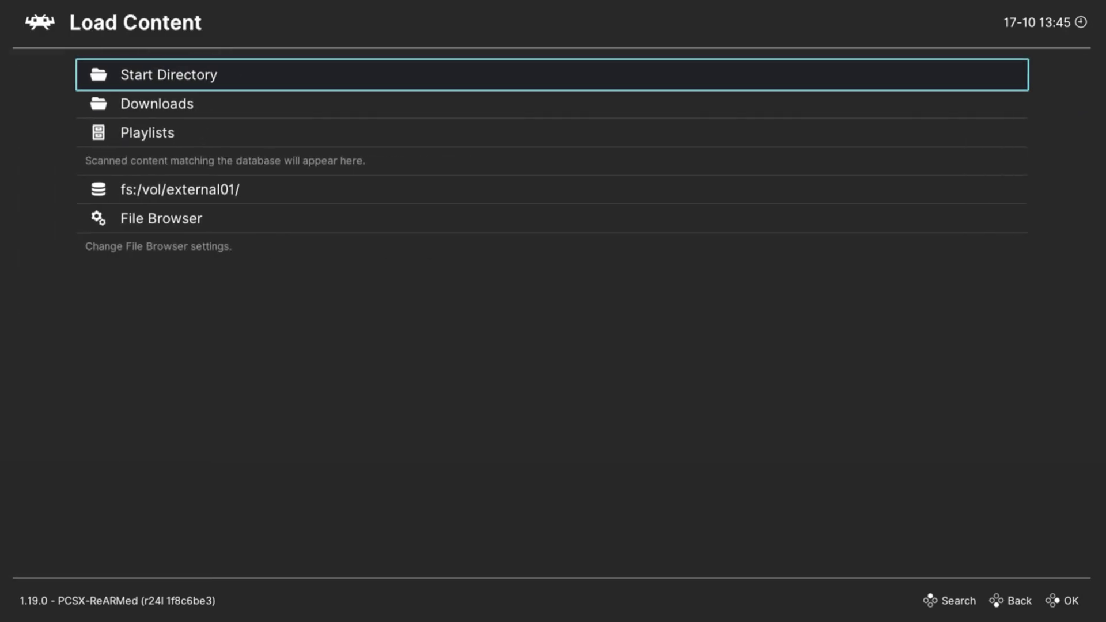
pyautogui.press('Down')
pyautogui.press('Down')
pyautogui.press('Down')
pyautogui.press('Return')
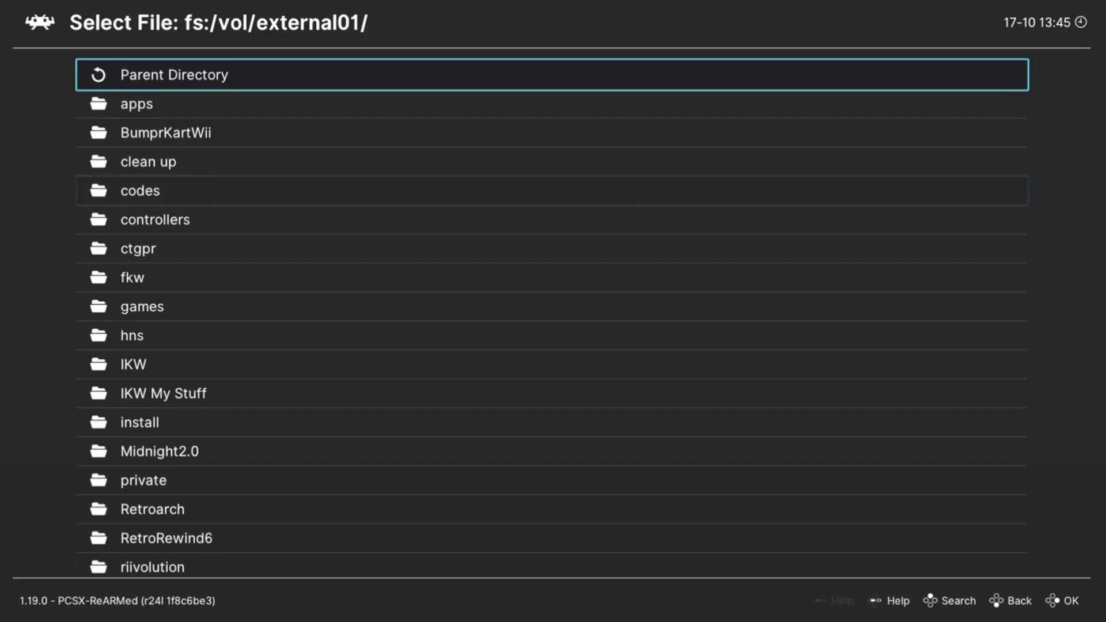
# - Open the Ps1 folder under Retroarch/roms on the SD card
pyautogui.press('Down')
pyautogui.press('Down')
pyautogui.press('Down')
pyautogui.press('Down')
pyautogui.press('Down')
pyautogui.press('Down')
pyautogui.press('Down')
pyautogui.press('Down')
pyautogui.press('Down')
pyautogui.press('Down')
pyautogui.press('Down')
pyautogui.press('Down')
pyautogui.press('Down')
pyautogui.press('Down')
pyautogui.press('Down')
pyautogui.press('Return')
pyautogui.press('Down')
pyautogui.press('Down')
pyautogui.press('Down')
pyautogui.press('Down')
pyautogui.press('Down')
pyautogui.press('Down')
pyautogui.press('Down')
pyautogui.press('Down')
pyautogui.press('Down')
pyautogui.press('Down')
pyautogui.press('Down')
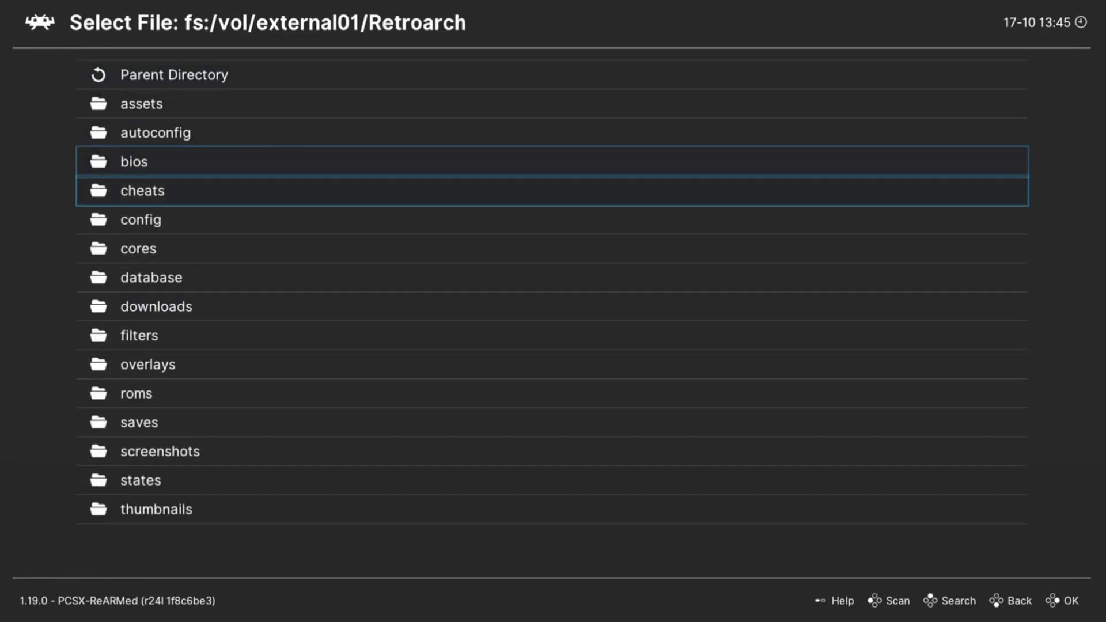
pyautogui.press('Return')
pyautogui.press('Down')
pyautogui.press('Down')
pyautogui.press('Down')
pyautogui.press('Down')
pyautogui.press('Return')
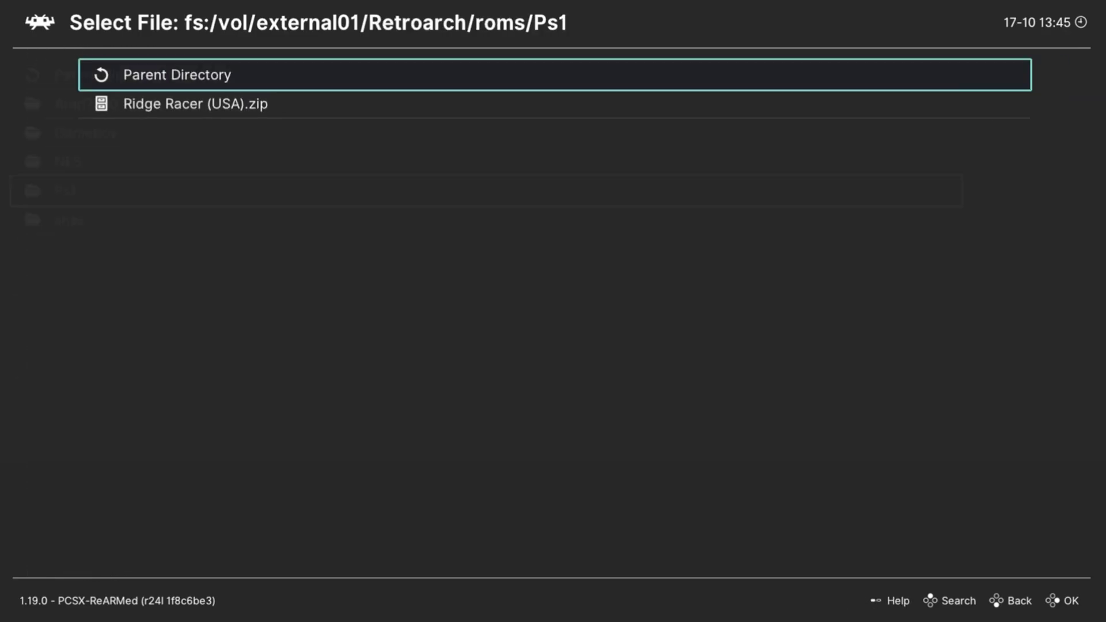
# - Load the Ridge Racer (USA).zip archive as a game
pyautogui.press('Return')
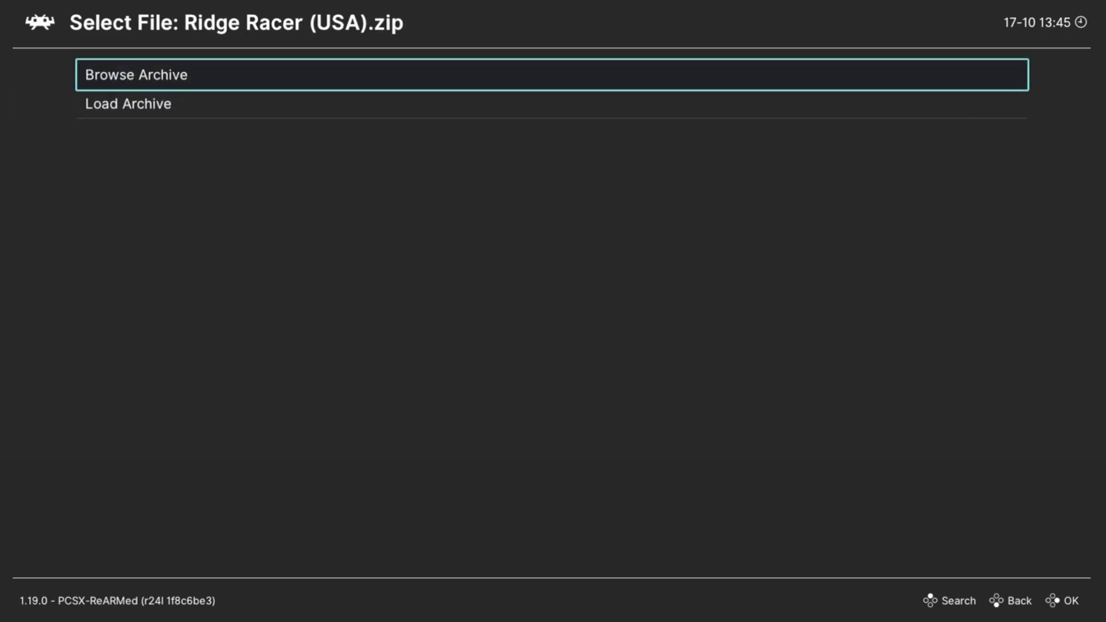
pyautogui.press('Down')
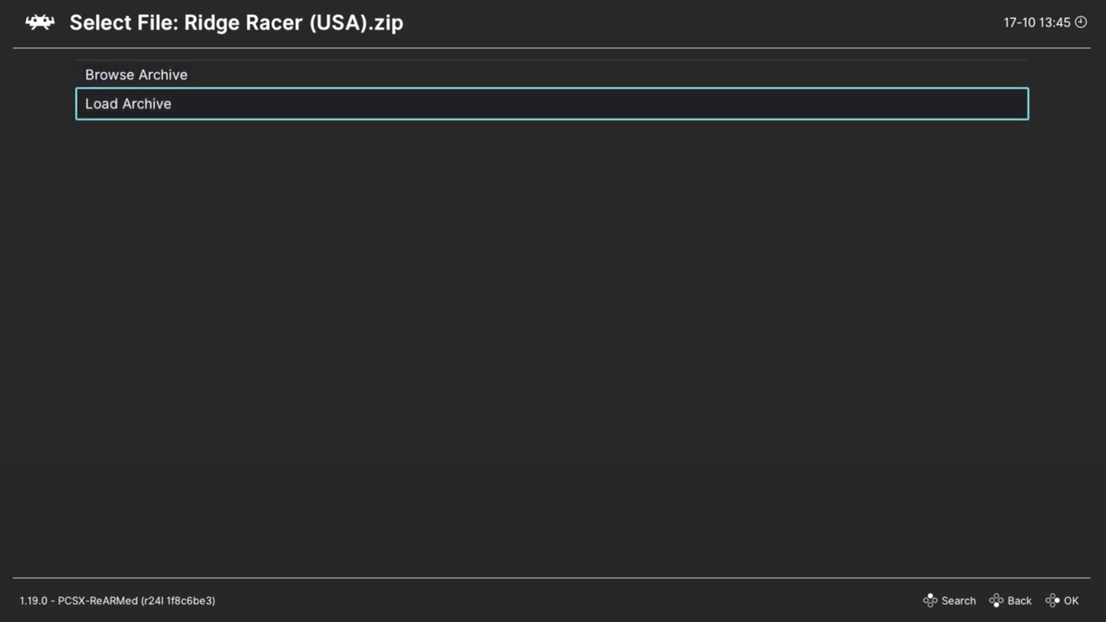
pyautogui.press('Return')
pyautogui.press('Up')
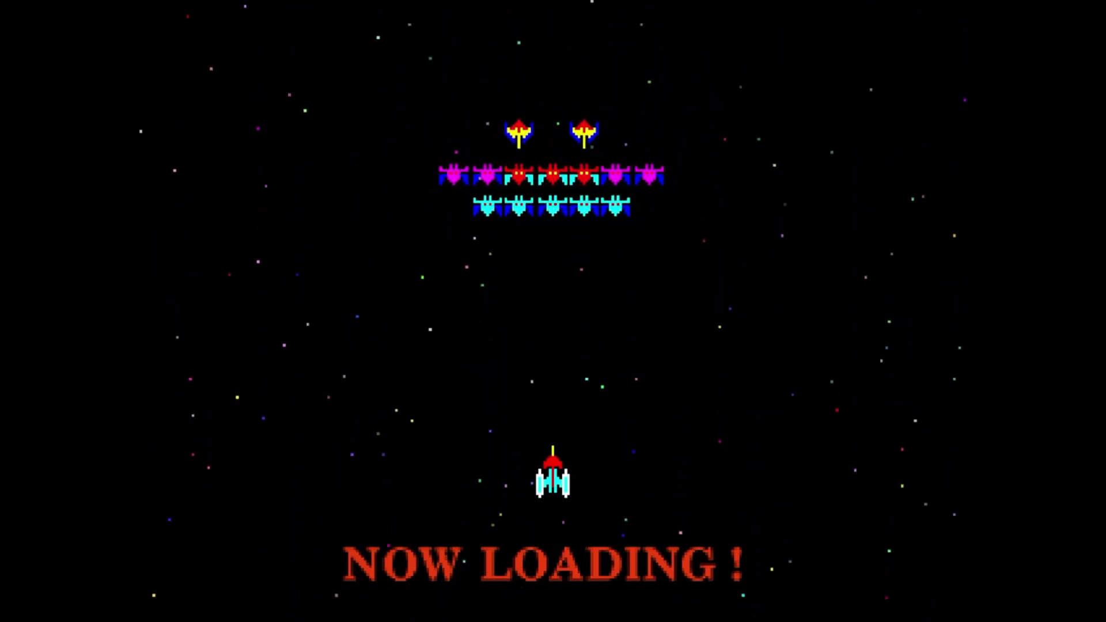
pyautogui.press('Left')
pyautogui.press('Right')
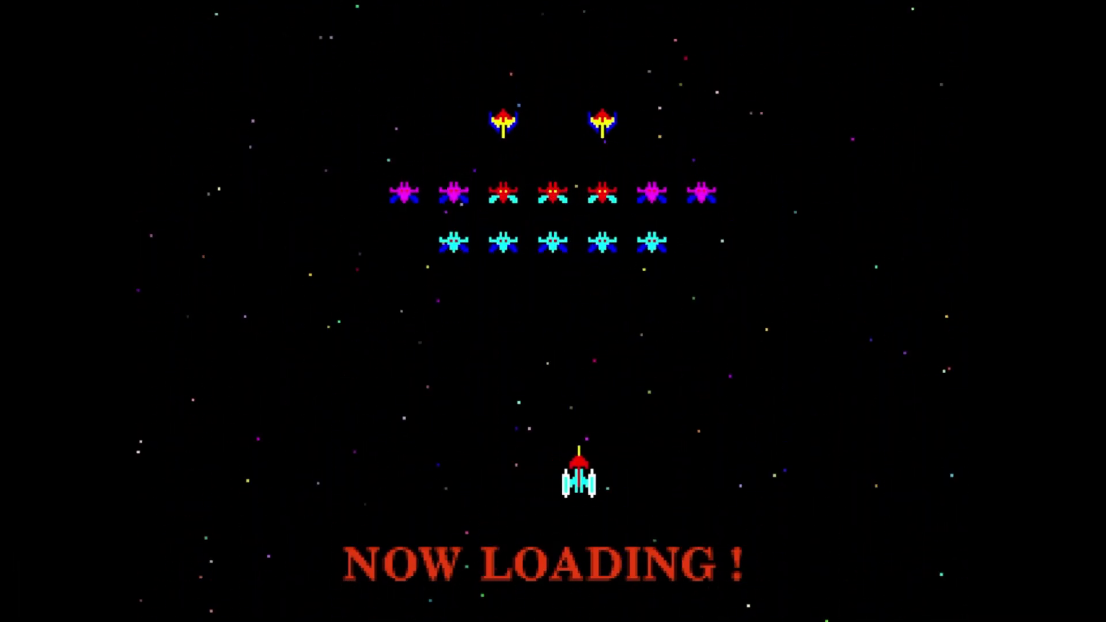
pyautogui.press('space')
pyautogui.press('Right')
pyautogui.press('Left')
pyautogui.press('space')
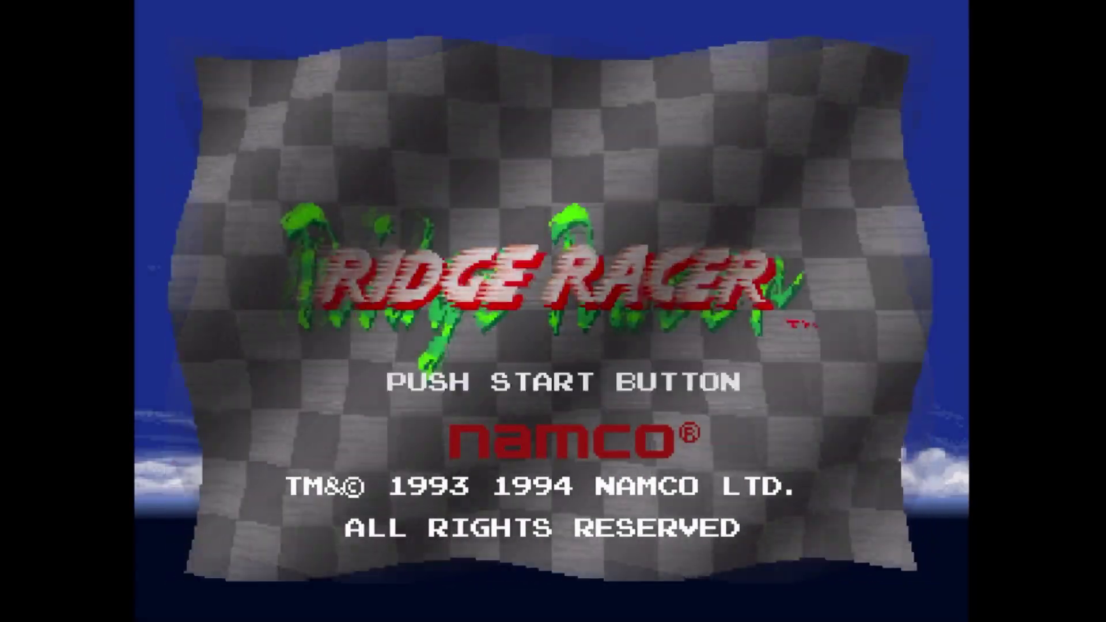
# - Start Ridge Racer past its title screen and return to the RetroArch main menu
pyautogui.press('Return')
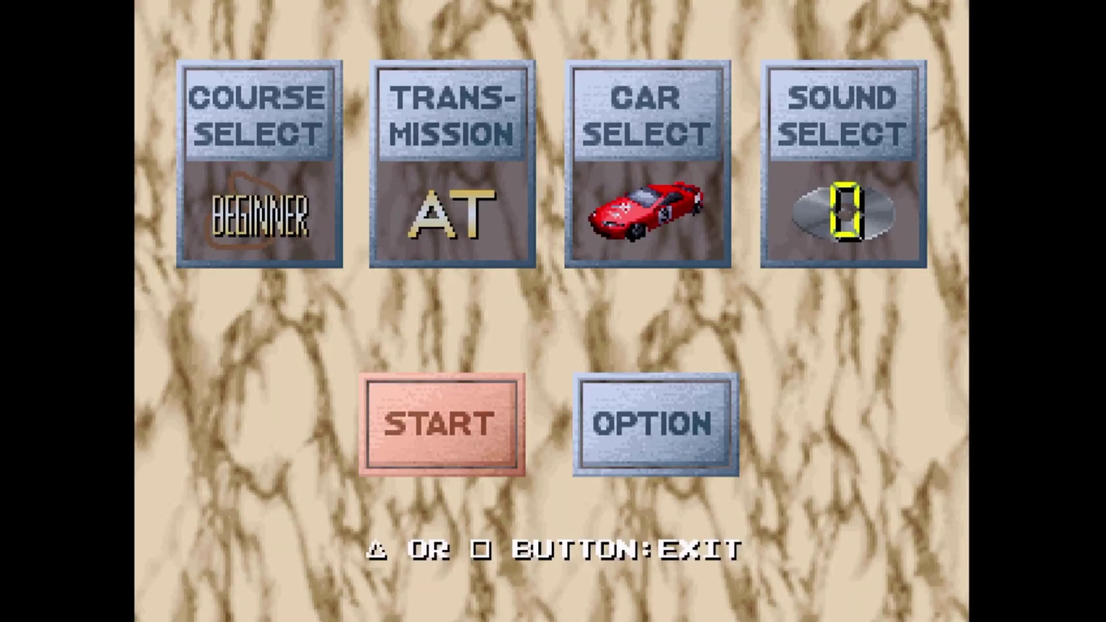
pyautogui.press('Right')
pyautogui.press('F1')
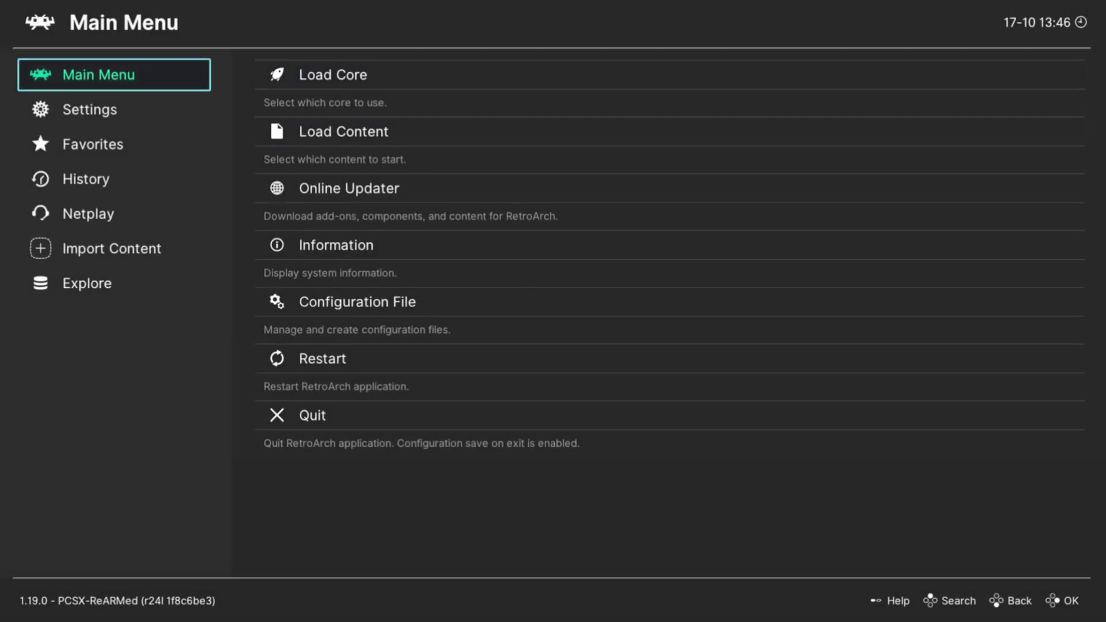
# - Start a directory scan to import content from fs:/vol/external01/
pyautogui.press('Down')
pyautogui.press('Down')
pyautogui.press('Down')
pyautogui.press('Down')
pyautogui.press('Down')
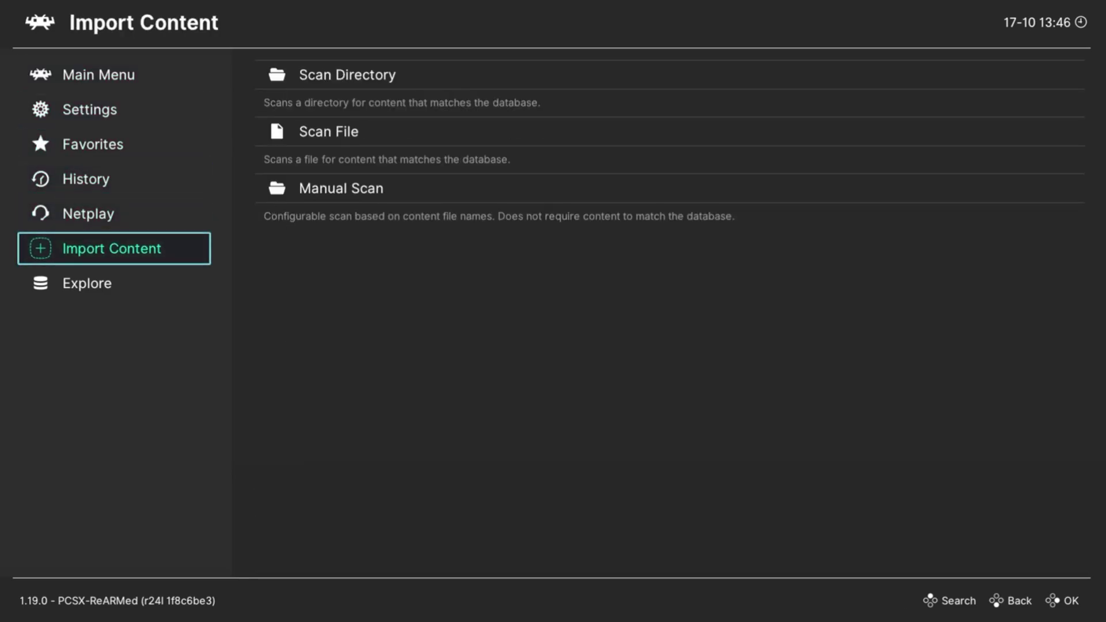
pyautogui.press('Right')
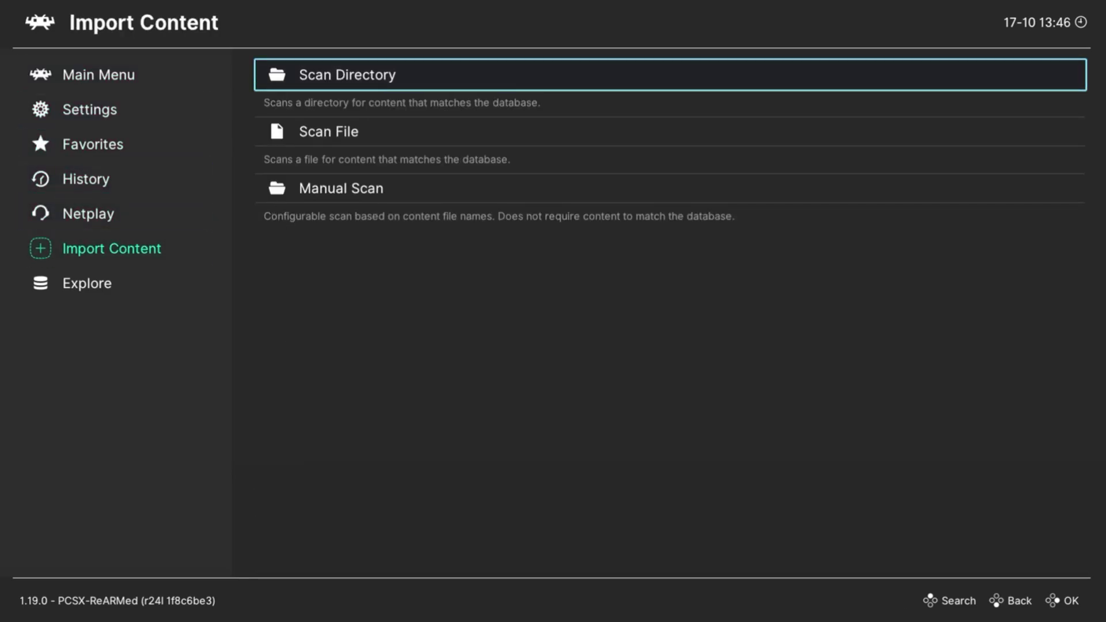
pyautogui.press('Return')
pyautogui.press('Return')
# - Open the Retroarch folder on the SD card for the directory scan
pyautogui.press('Down')
pyautogui.press('Down')
pyautogui.press('Down')
pyautogui.press('Down')
pyautogui.press('Down')
pyautogui.press('Down')
pyautogui.press('Down')
pyautogui.press('Down')
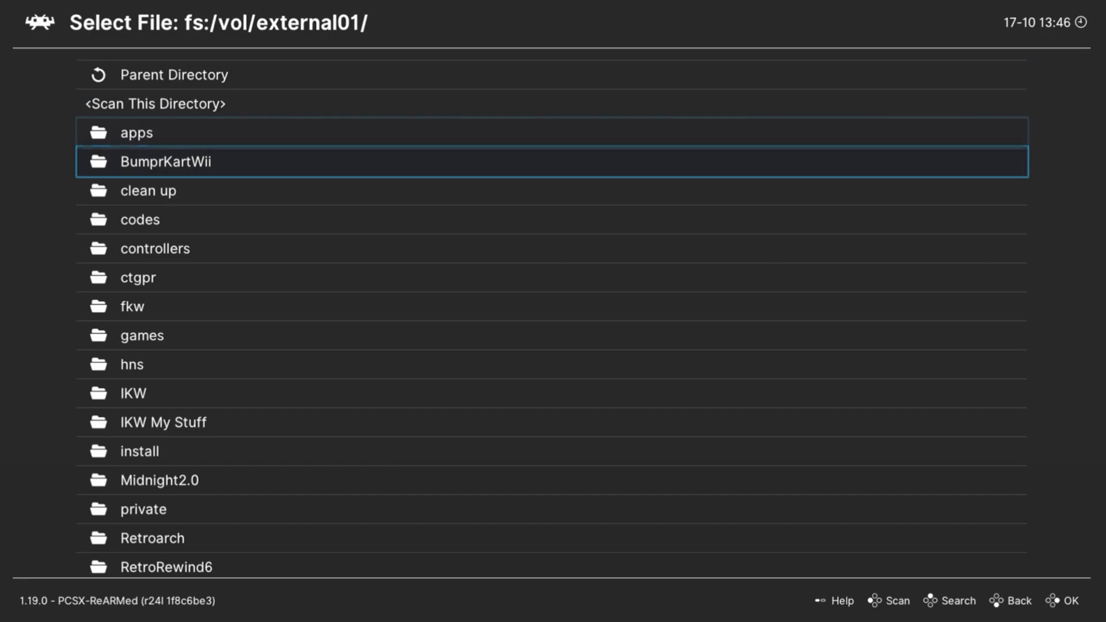
pyautogui.press('Down')
pyautogui.press('Down')
pyautogui.press('Down')
pyautogui.press('Down')
pyautogui.press('Down')
pyautogui.press('Down')
pyautogui.press('Down')
pyautogui.press('Down')
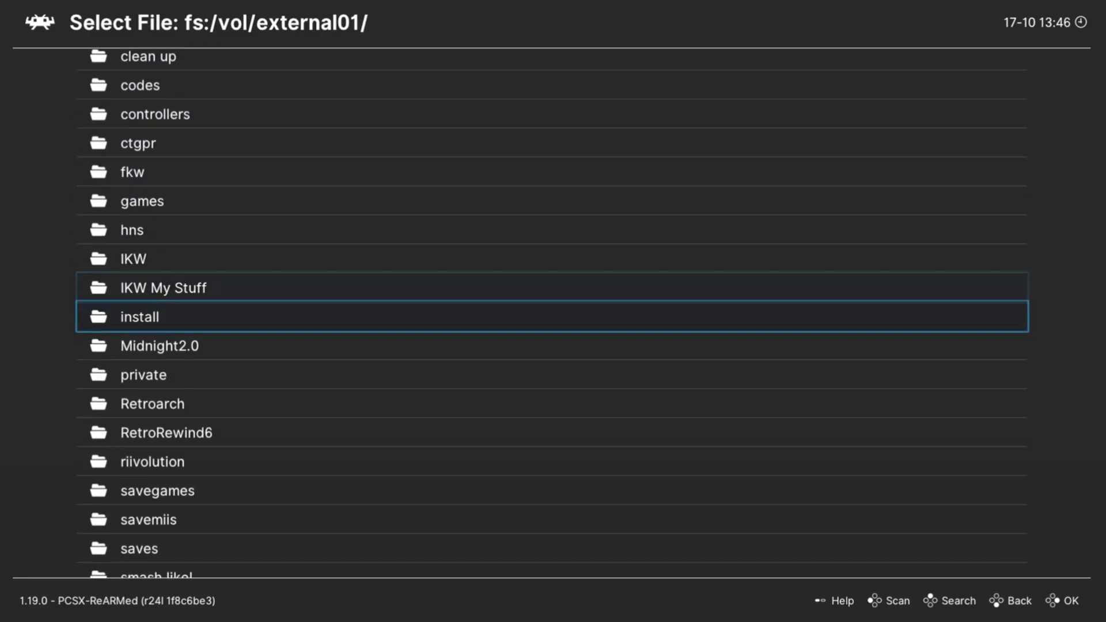
pyautogui.press('Return')
# - Scan the roms folder inside Retroarch for content and return to the Import Content page
pyautogui.press('Down')
pyautogui.press('Down')
pyautogui.press('Down')
pyautogui.press('Down')
pyautogui.press('Down')
pyautogui.press('Down')
pyautogui.press('Down')
pyautogui.press('Down')
pyautogui.press('Down')
pyautogui.press('Down')
pyautogui.press('Down')
pyautogui.press('Down')
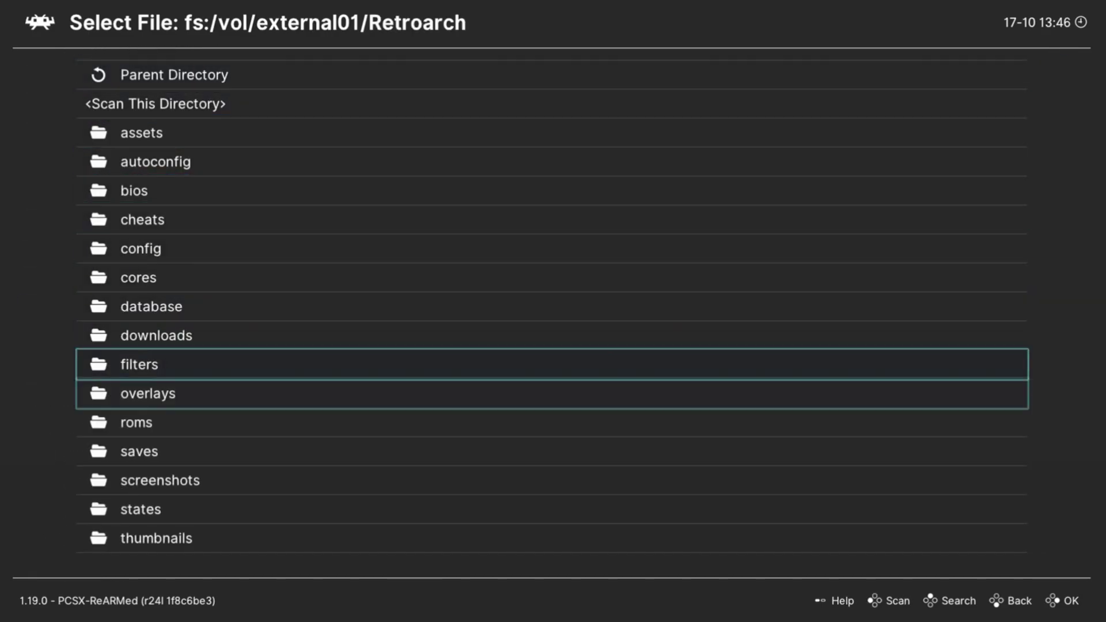
pyautogui.press('Up')
pyautogui.press('Return')
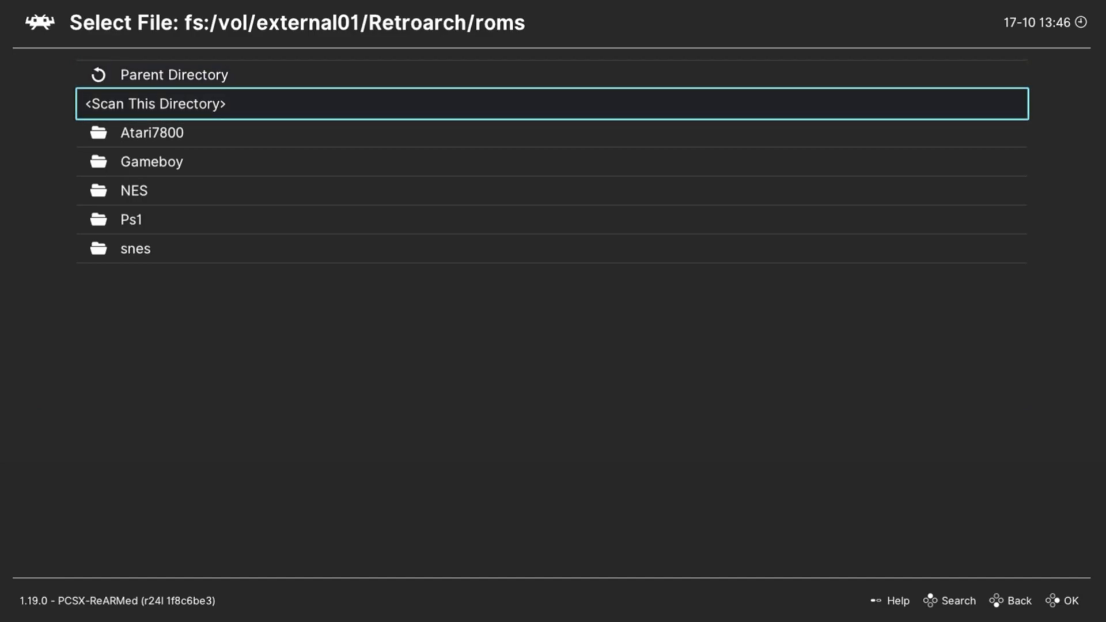
pyautogui.press('Return')
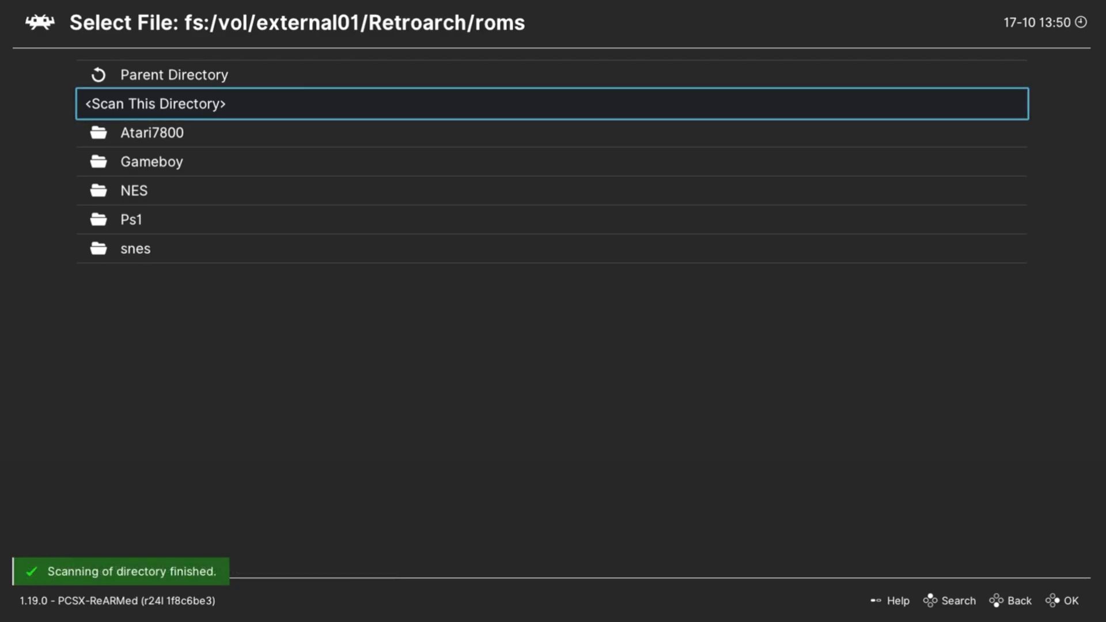
pyautogui.press('Down')
pyautogui.press('BackSpace')
pyautogui.press('BackSpace')
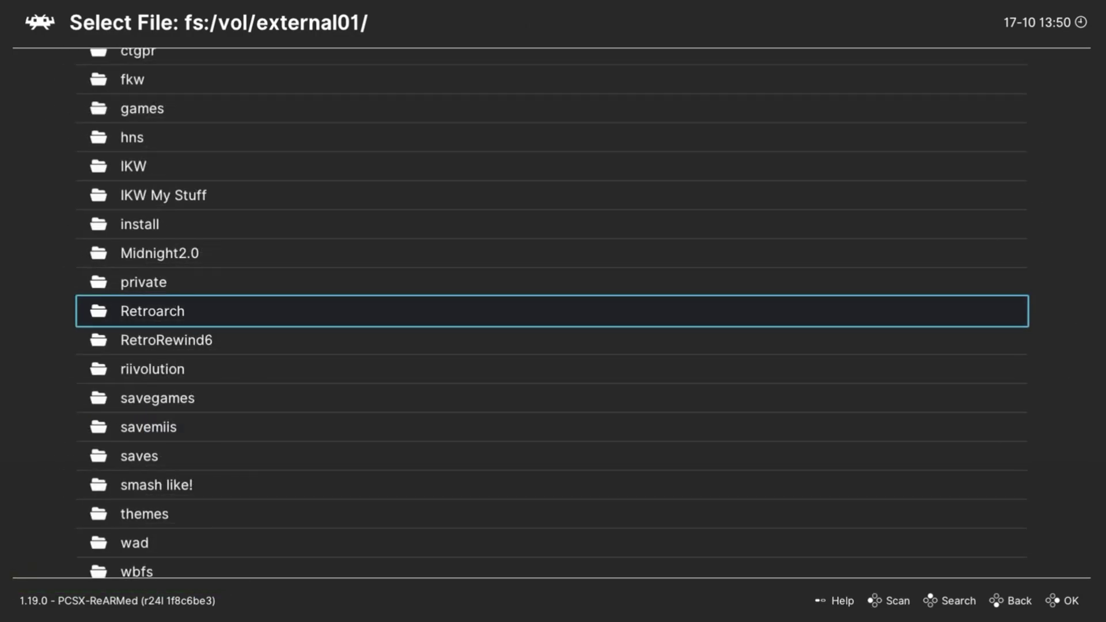
pyautogui.press('BackSpace')
pyautogui.press('BackSpace')
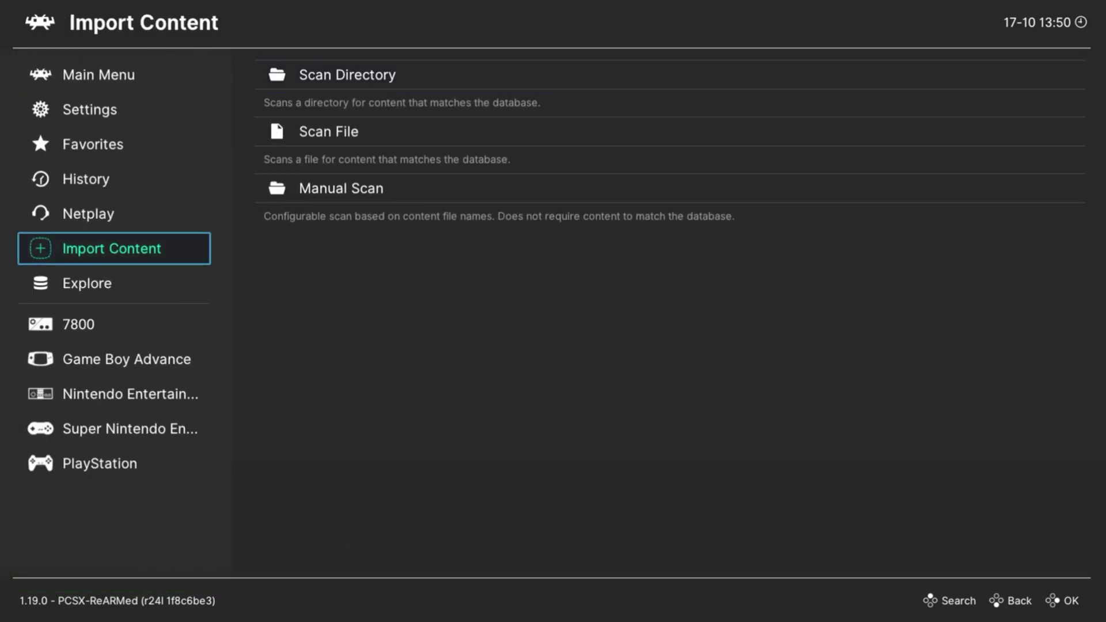
# - Browse the imported console playlists from 7800 through PlayStation and back to see which games each one contains
pyautogui.press('Down')
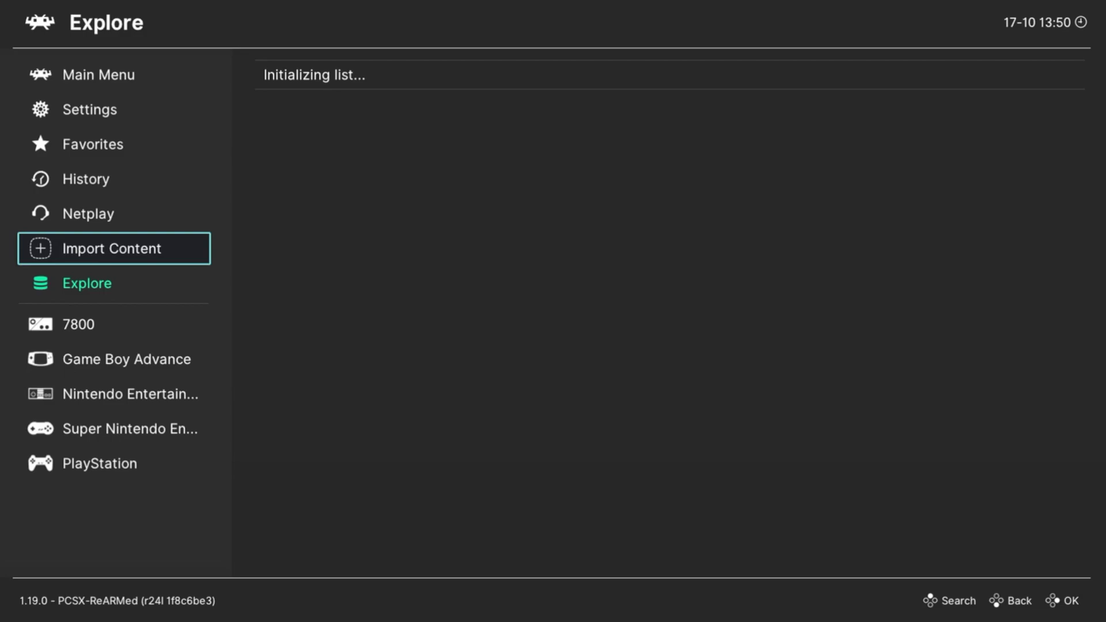
pyautogui.press('Down')
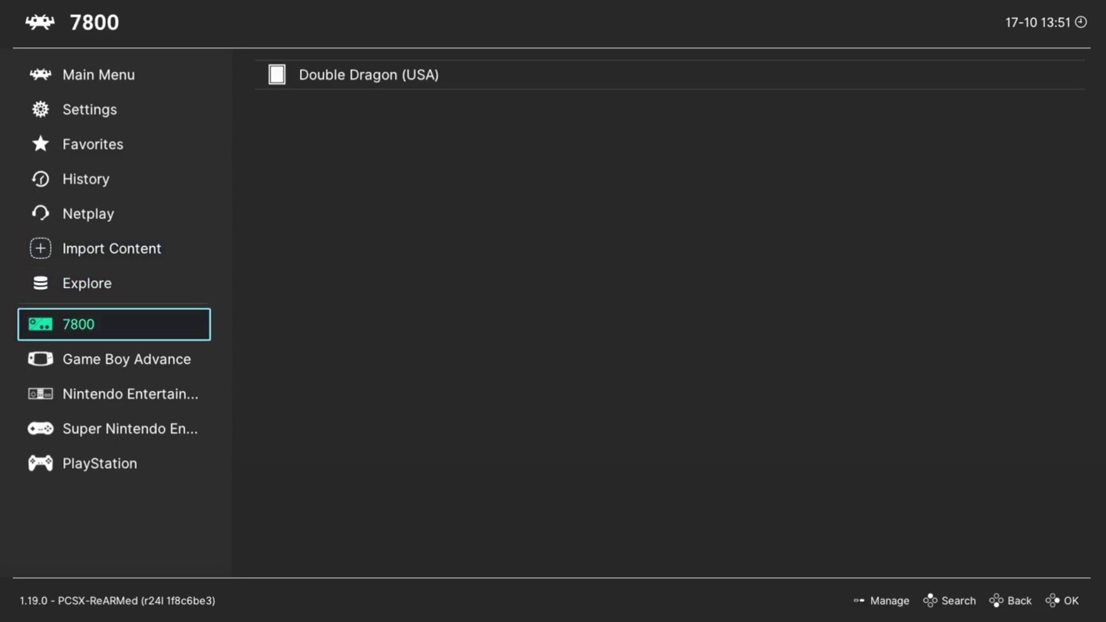
pyautogui.press('Down')
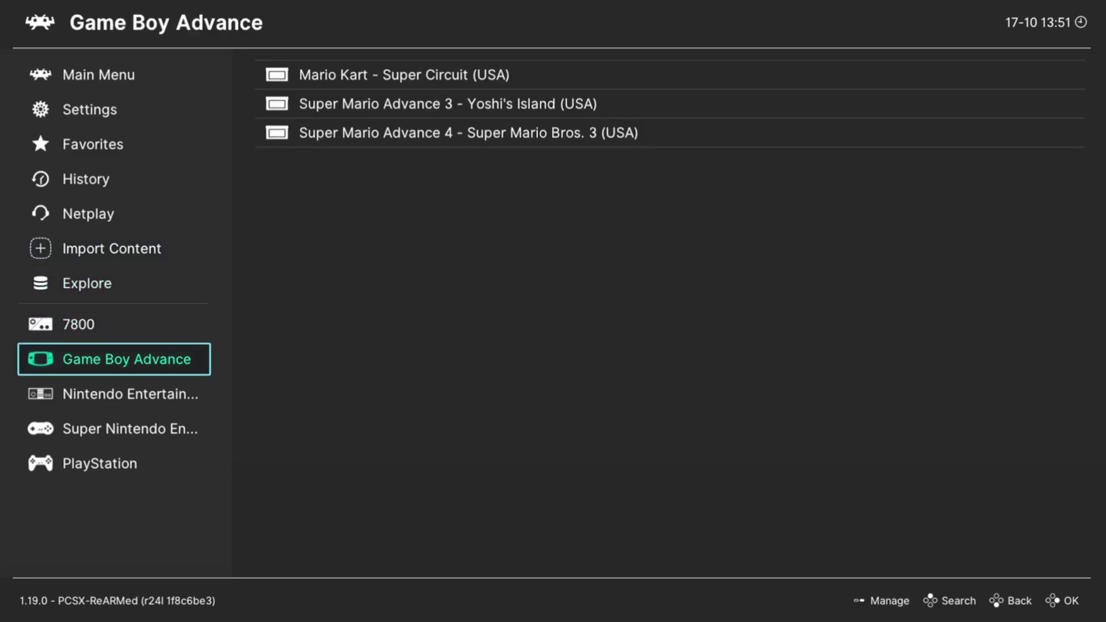
pyautogui.press('Down')
pyautogui.press('Down')
pyautogui.press('Down')
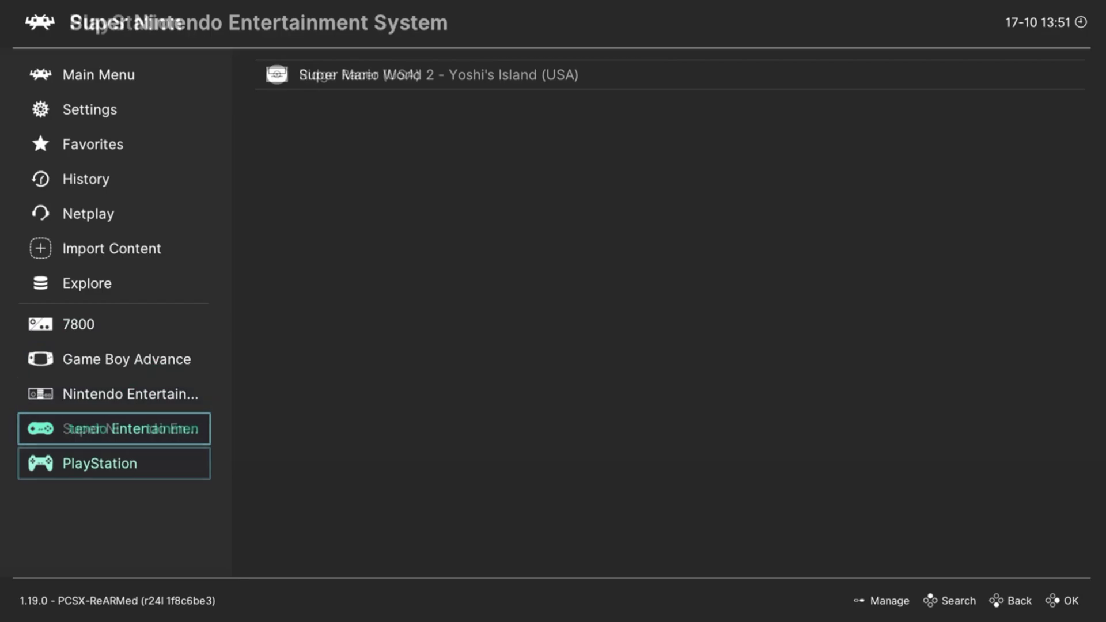
pyautogui.press('Up')
pyautogui.press('Up')
pyautogui.press('Up')
pyautogui.press('Up')
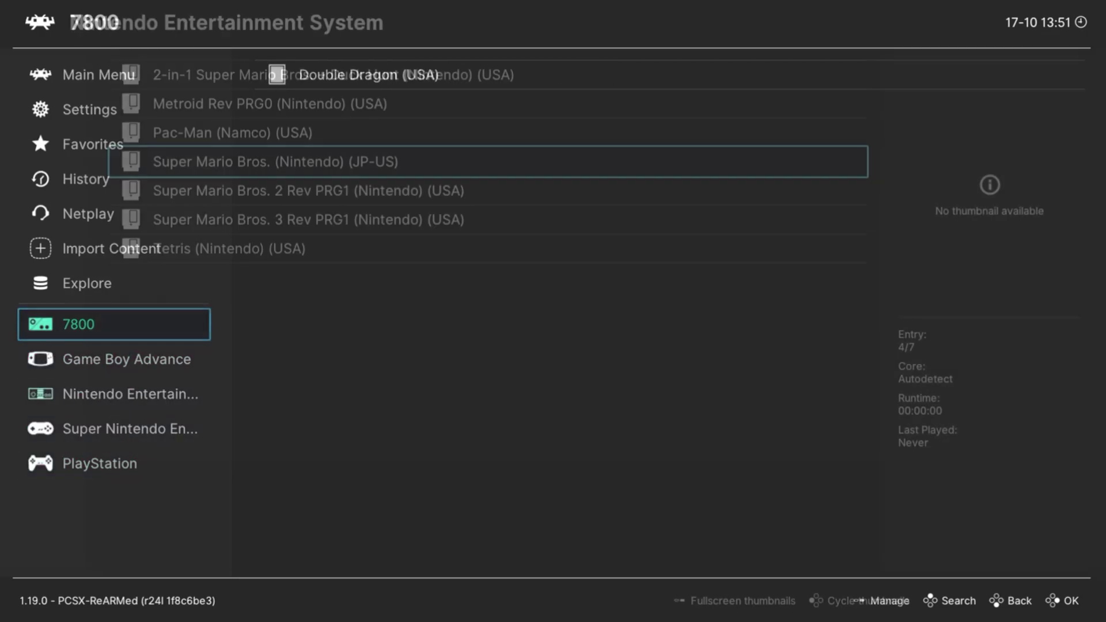
# - Run Super Mario Bros. (Nintendo) (JP-US) from the Nintendo Entertainment System playlist with the FCEUmm core
pyautogui.press('Return')
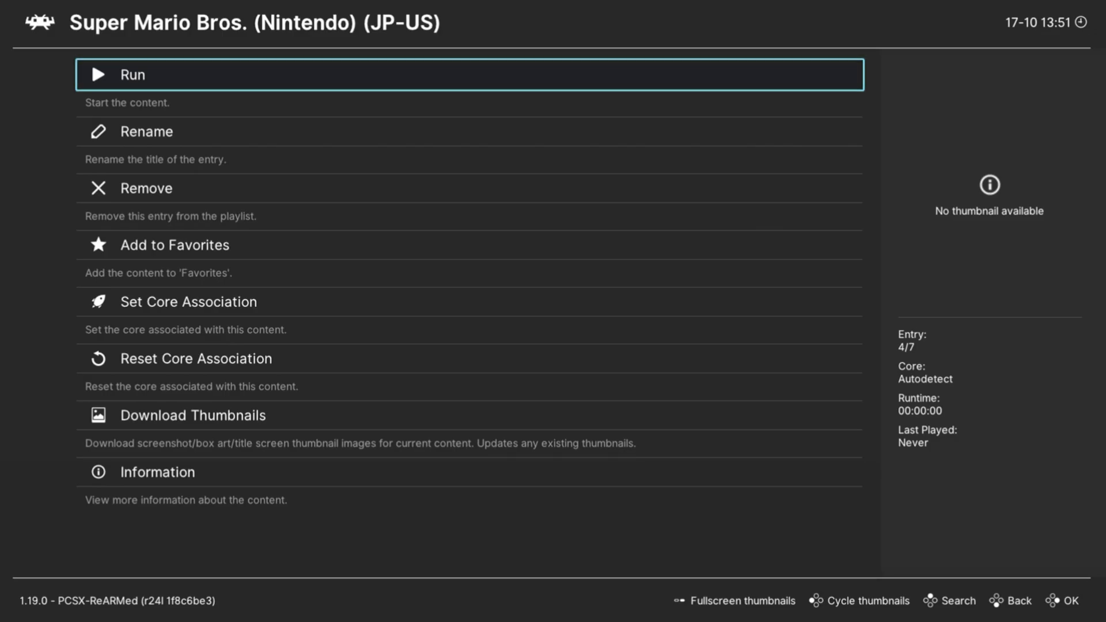
pyautogui.press('Return')
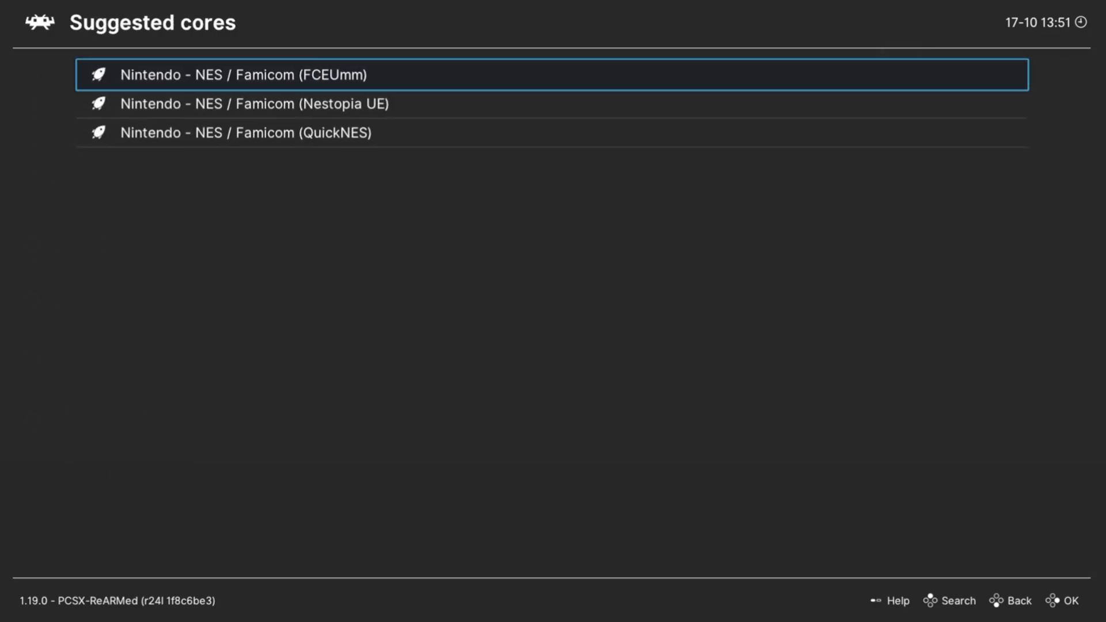
pyautogui.press('Return')
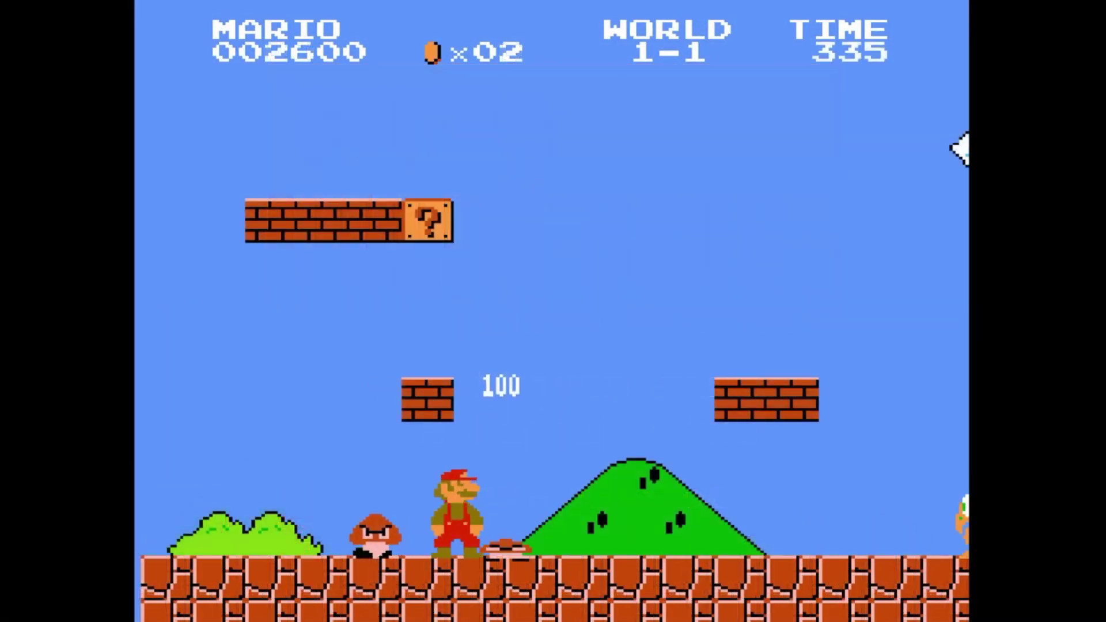
# - Play Super Mario Bros. briefly, bring up the Quick Menu and open its Cheats page
pyautogui.press('x')
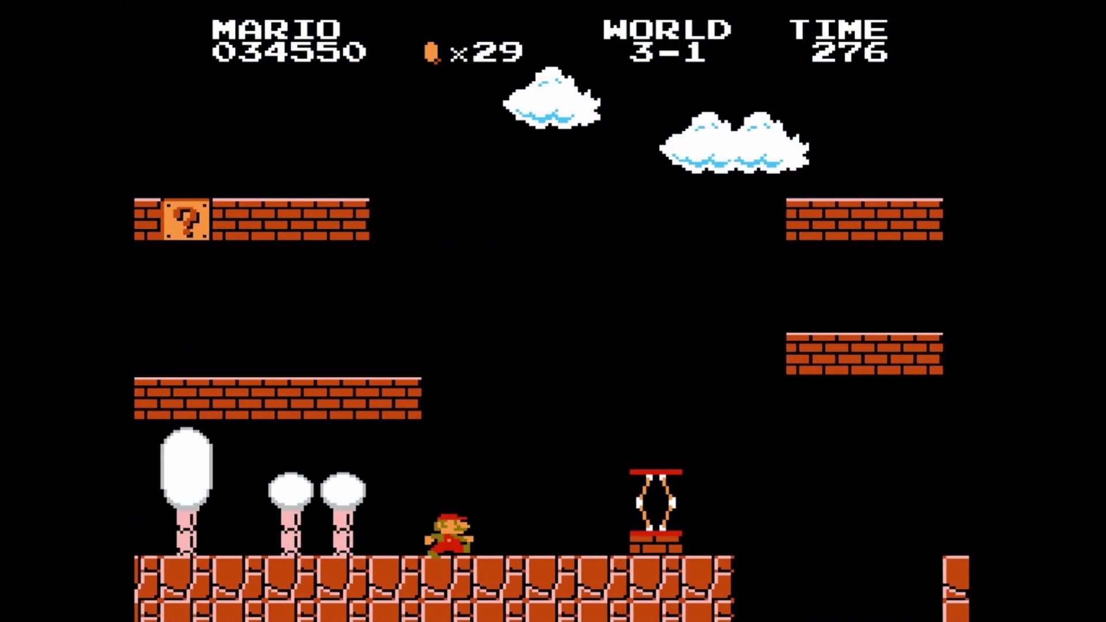
pyautogui.press('F1')
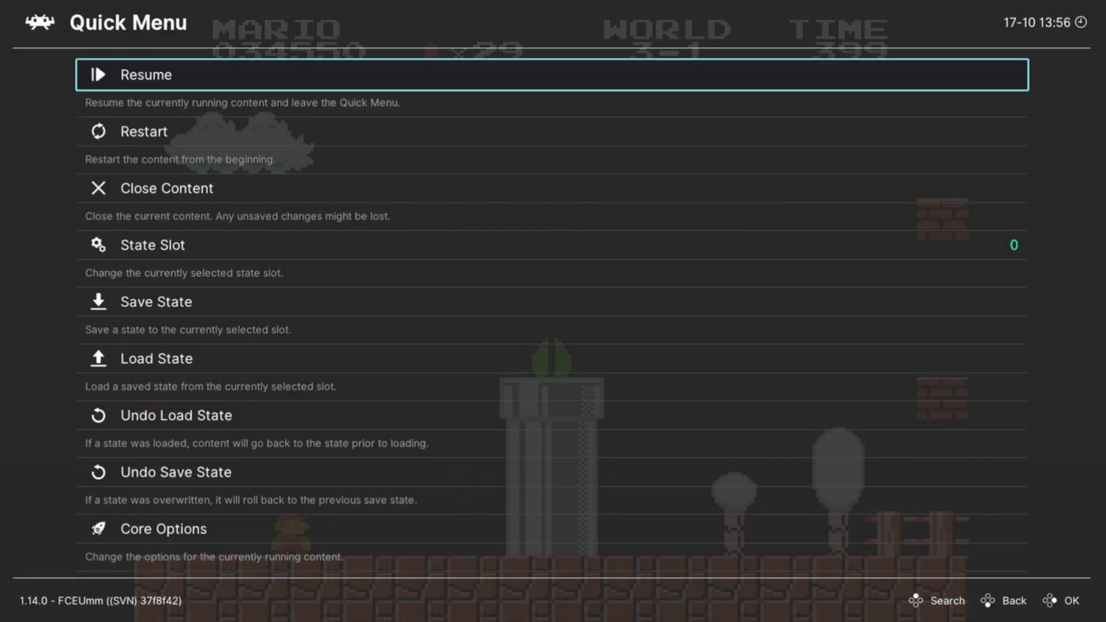
pyautogui.press('Up')
pyautogui.press('Up')
pyautogui.press('Up')
pyautogui.press('Up')
pyautogui.press('Down')
pyautogui.press('Return')
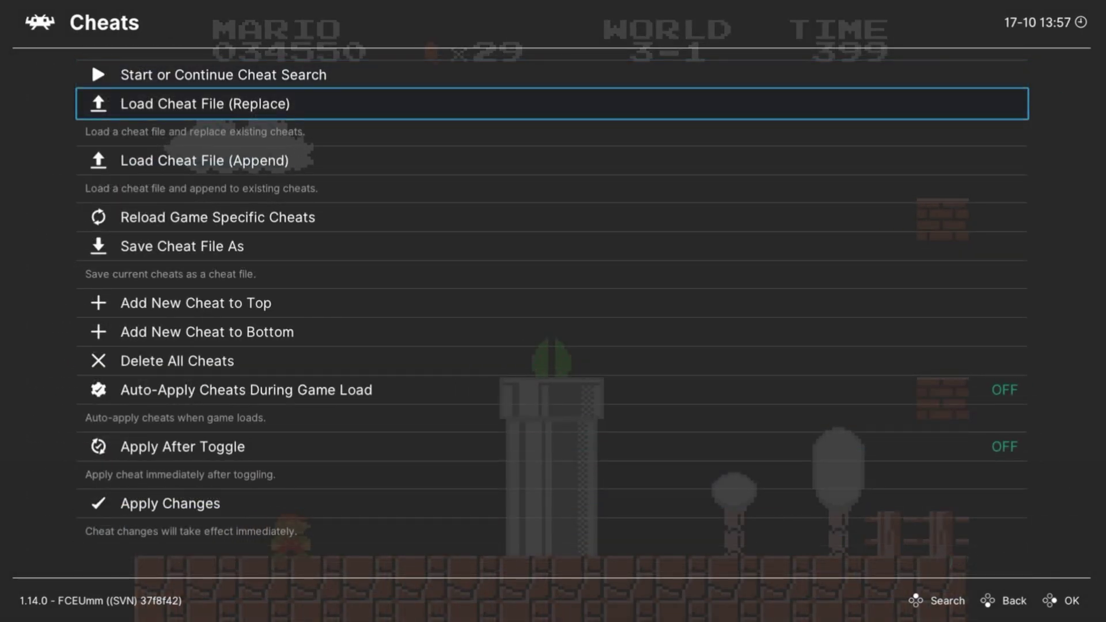
# - Start loading a cheat file that replaces the existing cheats and open the Retroarch folder under fs:/vol/external01/
pyautogui.press('Return')
pyautogui.press('Return')
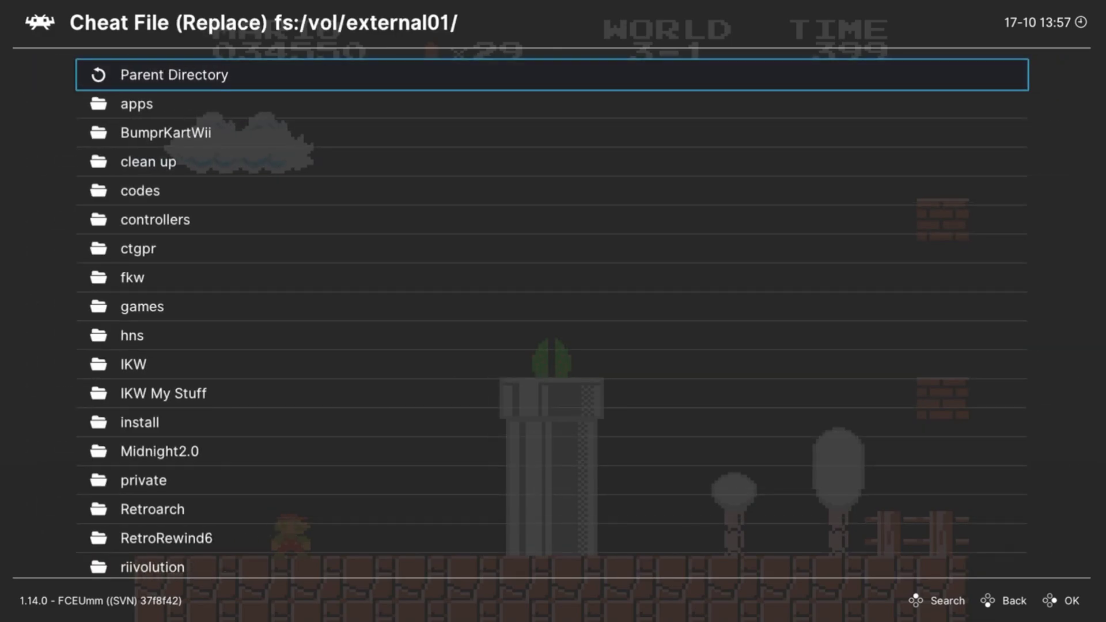
pyautogui.press('Down')
pyautogui.press('Down')
pyautogui.press('Down')
pyautogui.press('Down')
pyautogui.press('Down')
pyautogui.press('Down')
pyautogui.press('Down')
pyautogui.press('Down')
pyautogui.press('Down')
pyautogui.press('Down')
pyautogui.press('Down')
pyautogui.press('Down')
pyautogui.press('Down')
pyautogui.press('Down')
pyautogui.press('Down')
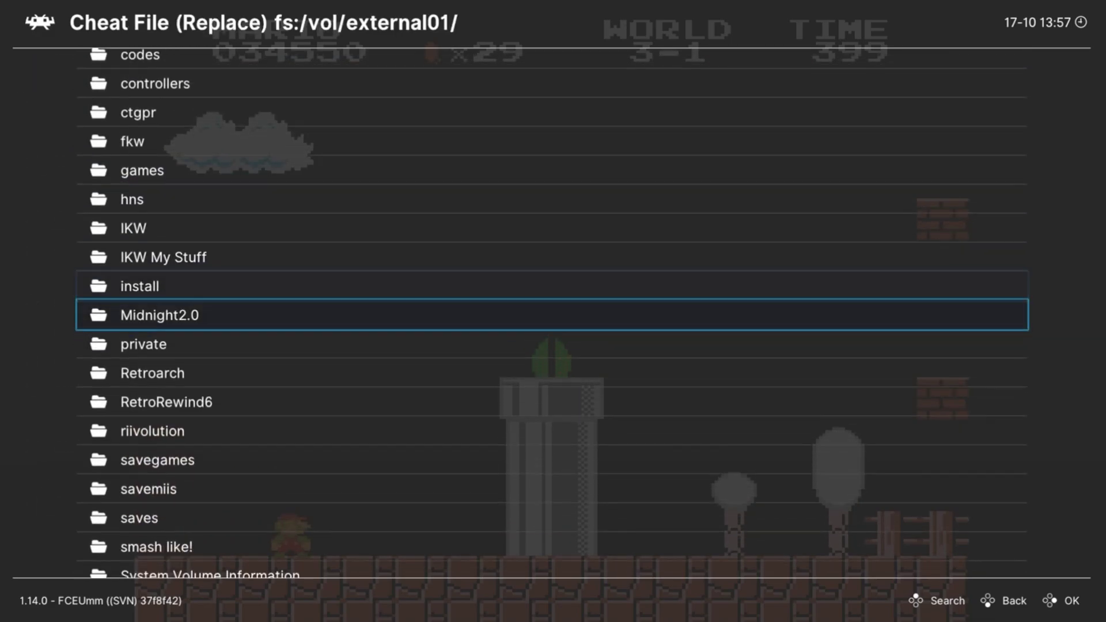
pyautogui.press('Return')
# - Load All Night Nippon Super Mario Bros. (J) (FDS Conversion).cht from the cheats folder
pyautogui.press('Down')
pyautogui.press('Down')
pyautogui.press('Down')
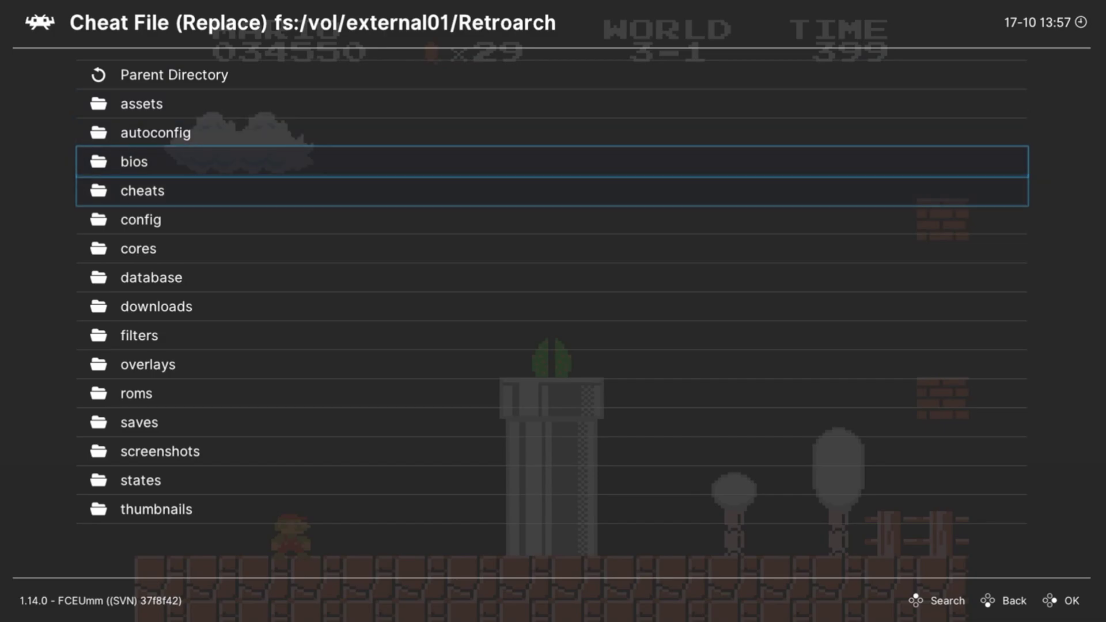
pyautogui.press('Return')
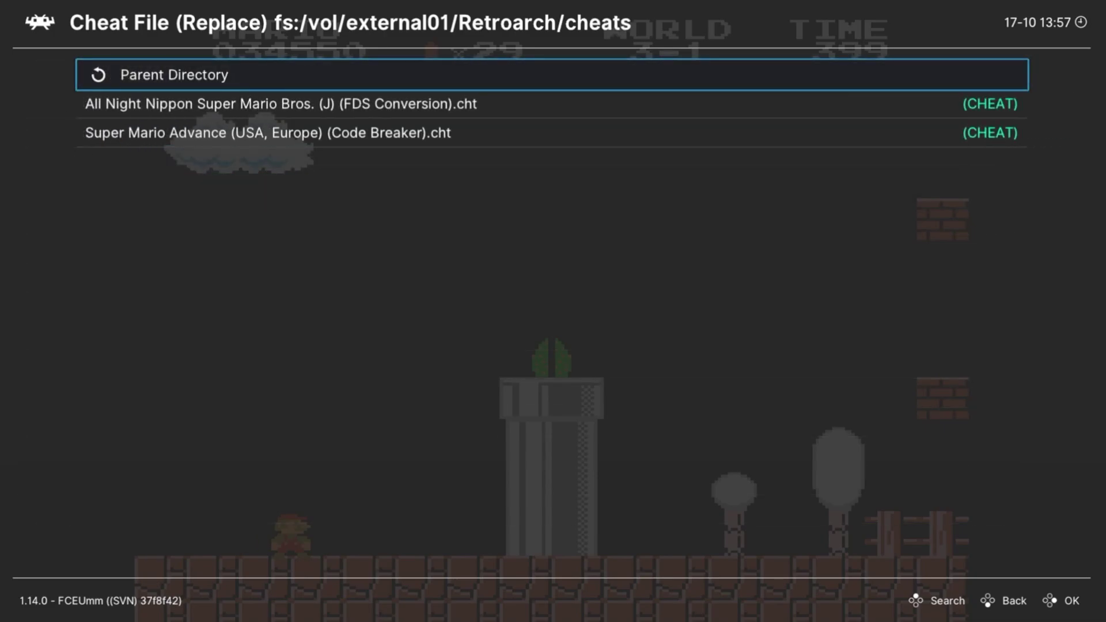
pyautogui.press('Return')
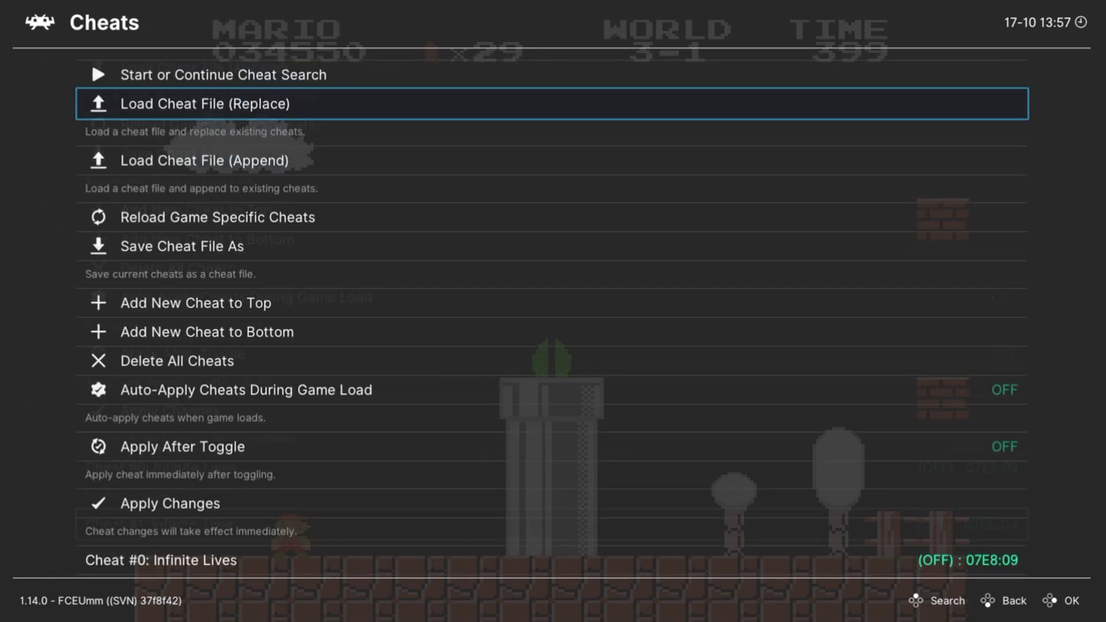
# - Turn on the Infinite Time and Infinite Lives cheats, apply the changes and return to the game
pyautogui.press('Up')
pyautogui.press('Up')
pyautogui.press('Right')
pyautogui.press('Up')
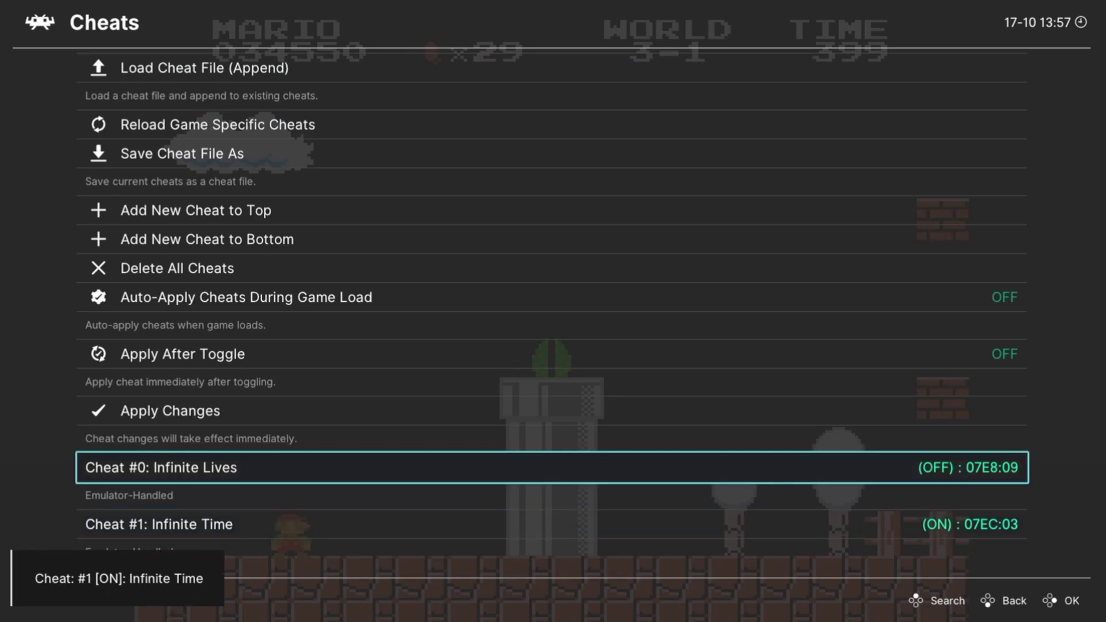
pyautogui.press('Right')
pyautogui.press('Up')
pyautogui.press('Return')
pyautogui.press('BackSpace')
pyautogui.press('BackSpace')
pyautogui.press('F1')
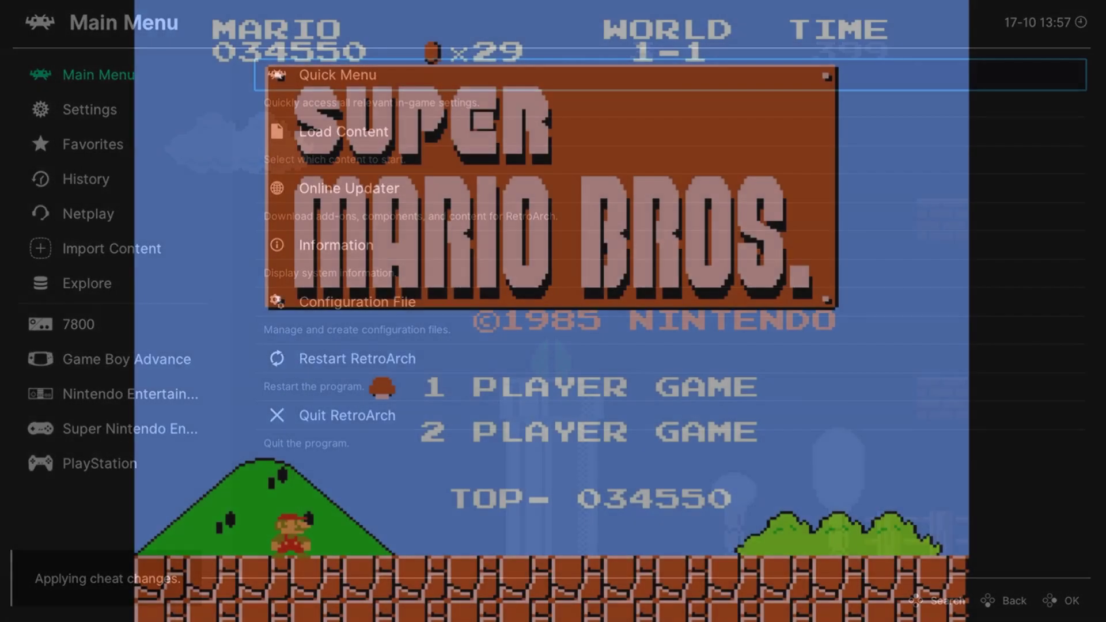
# - Bring up the RetroArch menu over Super Mario Bros. and start a game from the Game Boy Advance playlist
pyautogui.press('F1')
pyautogui.press('Up')
pyautogui.press('Up')
pyautogui.press('Up')
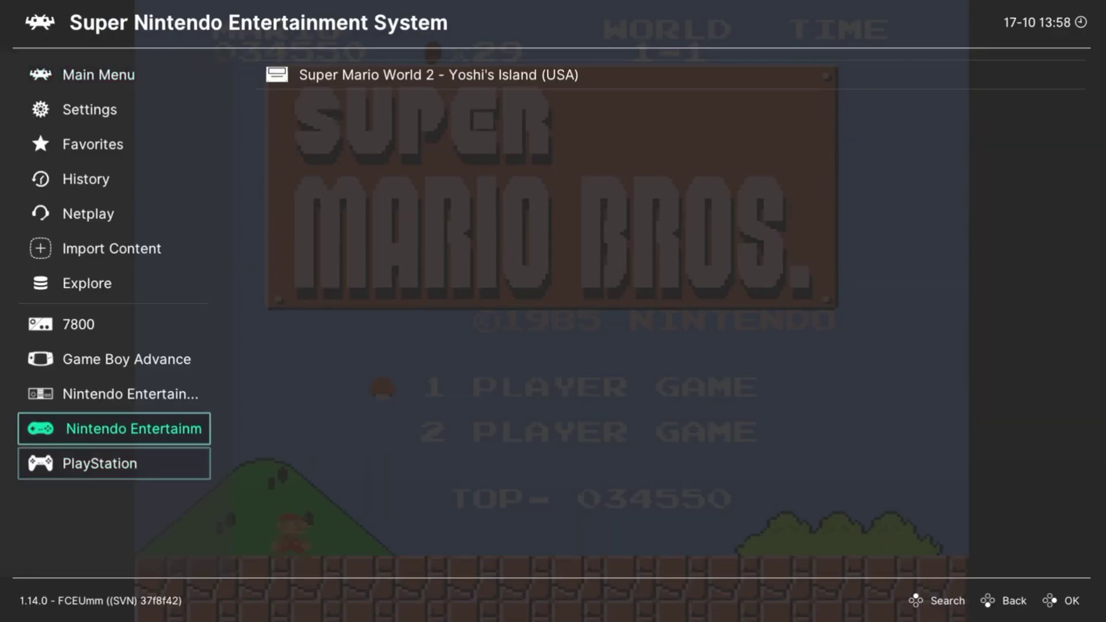
pyautogui.press('Right')
pyautogui.press('Left')
pyautogui.press('Up')
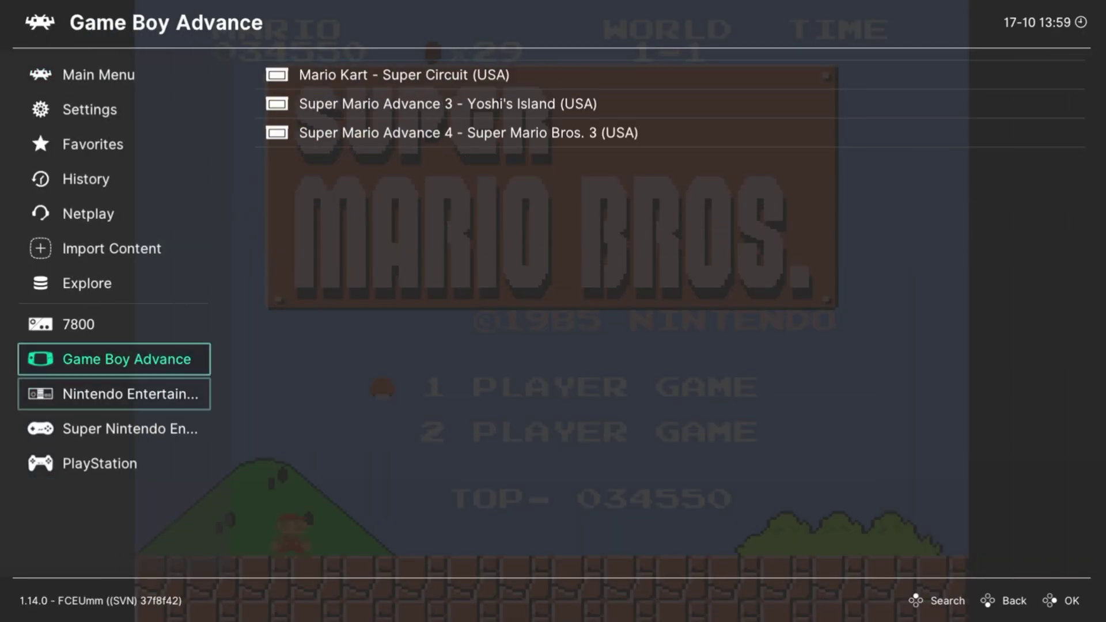
pyautogui.press('Right')
pyautogui.press('Return')
pyautogui.press('Return')
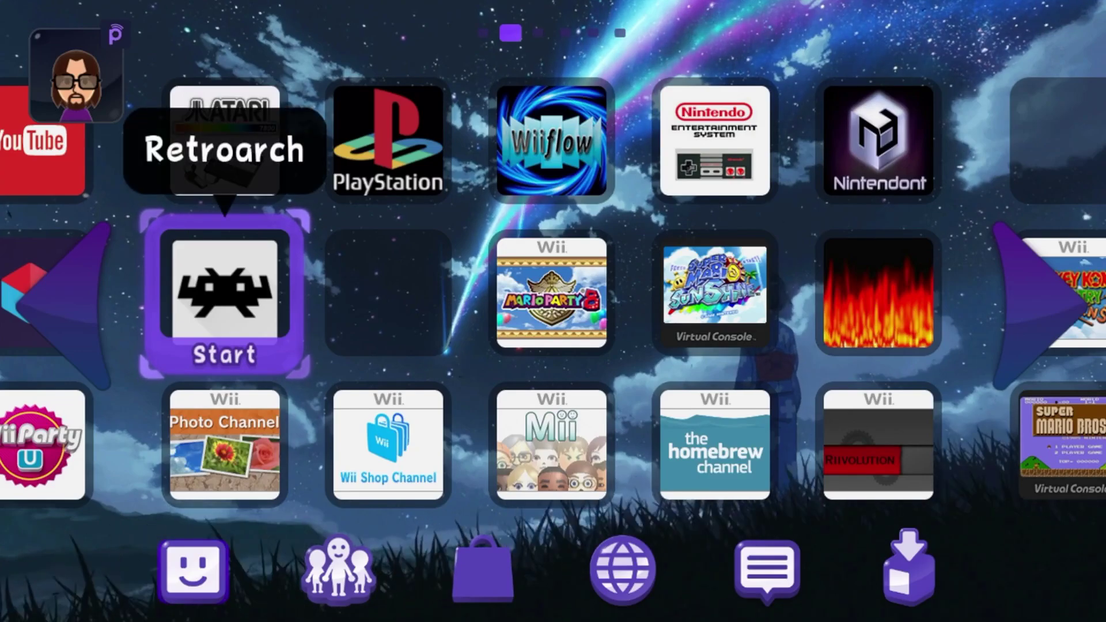
# - Browse the Wii U home menu from Retroarch to Mario Kart: Super Circuit on the following page
pyautogui.press('Right')
pyautogui.press('Right')
pyautogui.press('Right')
pyautogui.press('Right')
pyautogui.press('Right')
pyautogui.press('Right')
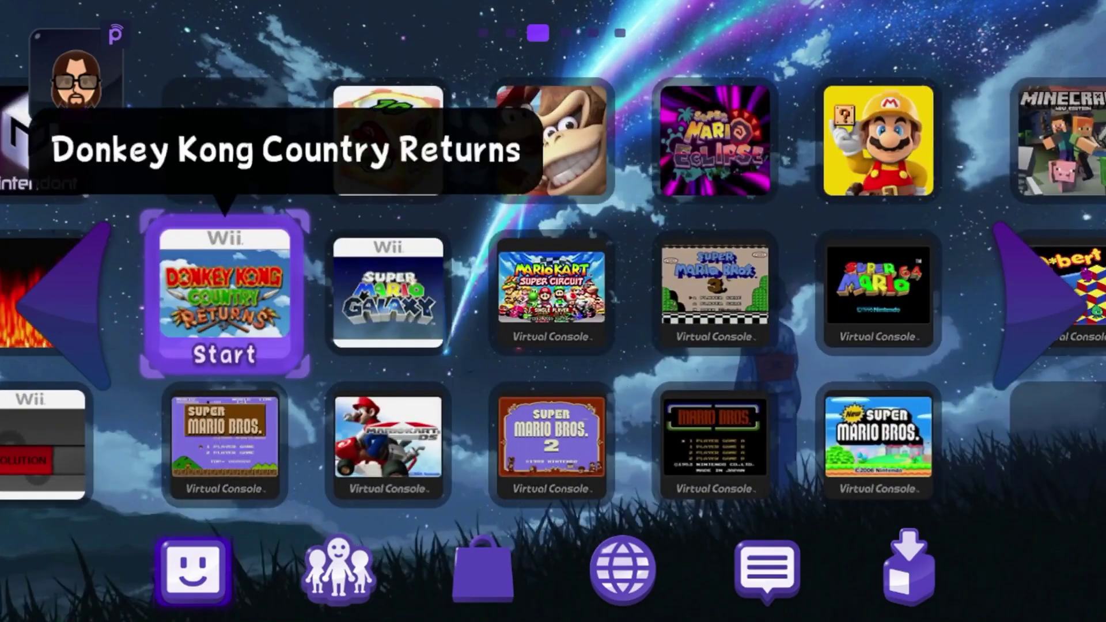
pyautogui.press('Right')
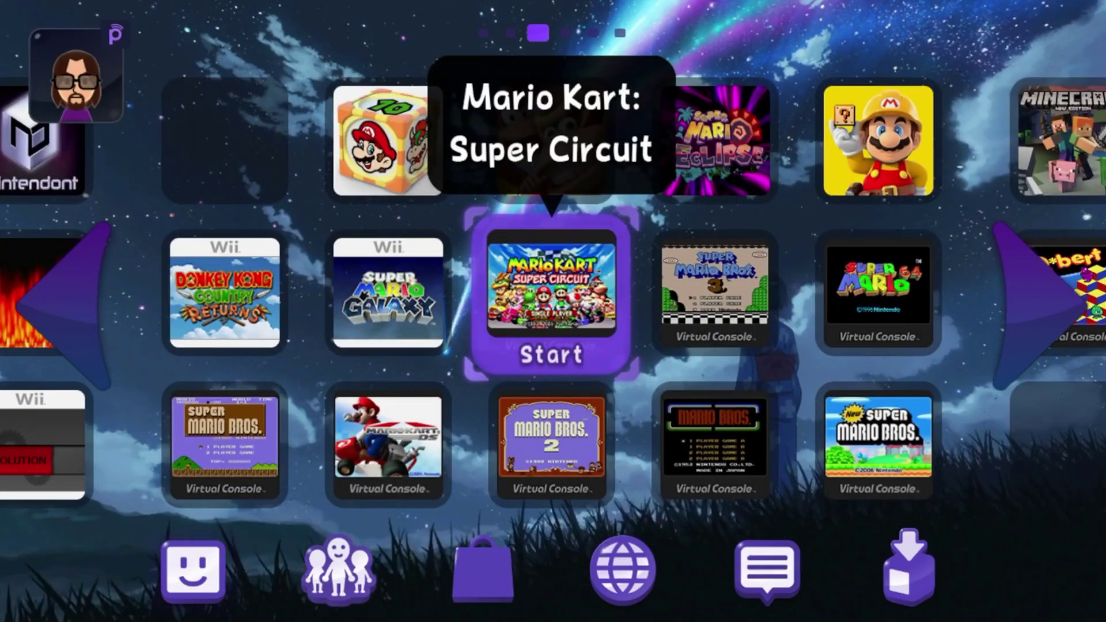